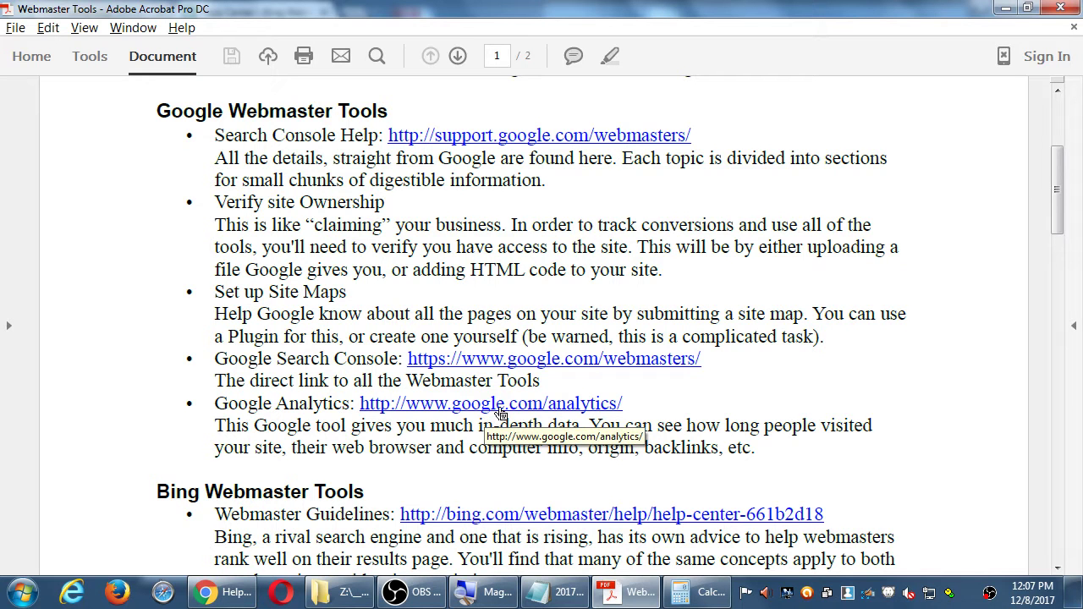
Follow the google.com/analytics link in the Webmaster Tools PDF and allow the connection.
left_click(499, 408)
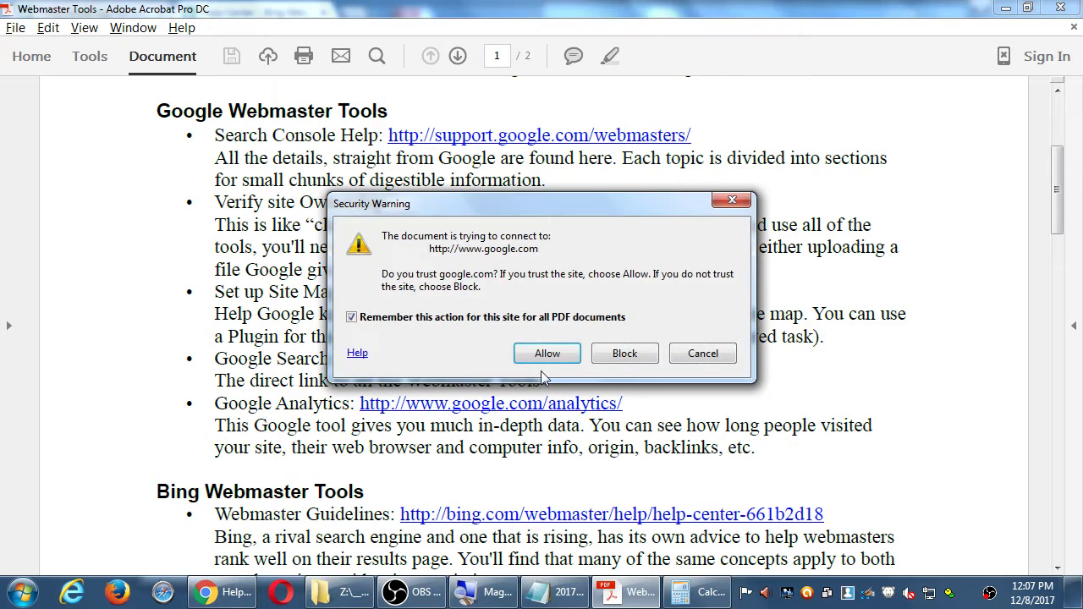
left_click(547, 355)
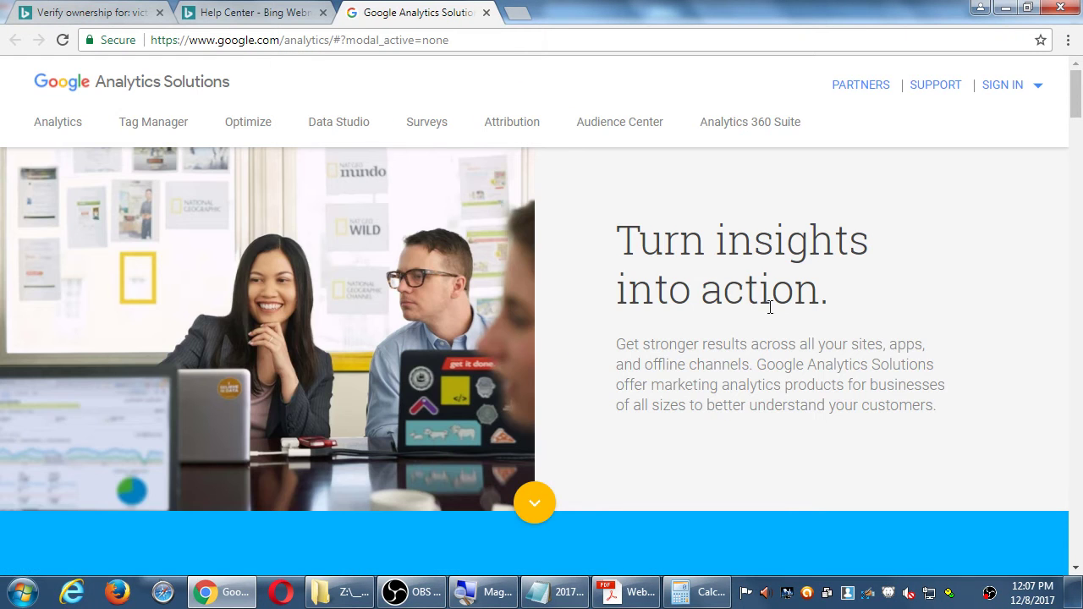
Choose Analytics from the SIGN IN product list to reach the Google sign-in page.
scroll(764, 315, "down", 15)
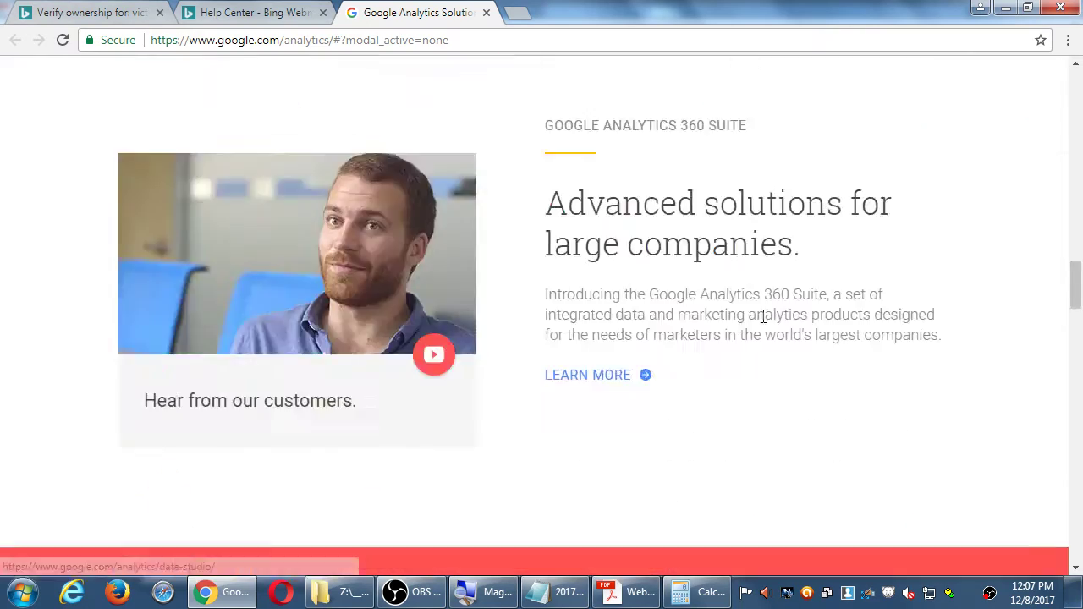
scroll(764, 316, "down", 15)
scroll(761, 316, "up", 10)
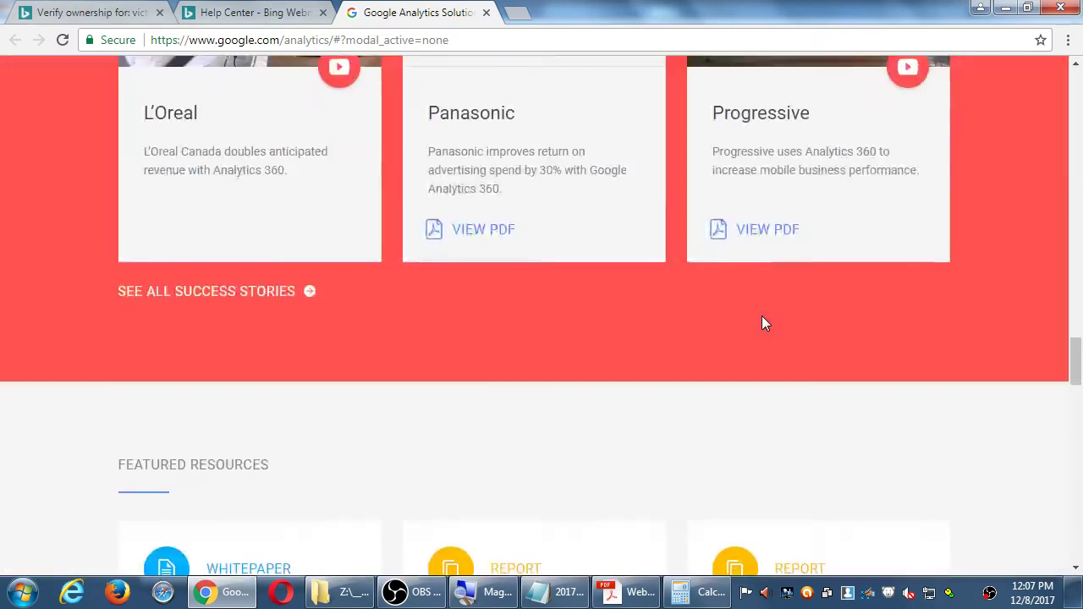
scroll(761, 318, "up", 20)
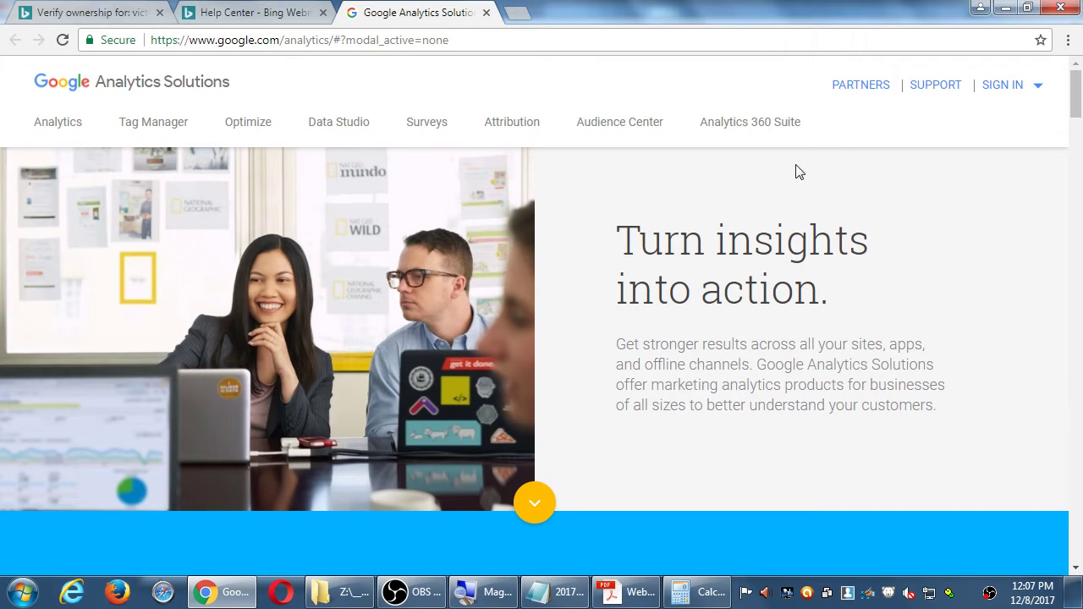
left_click(1009, 91)
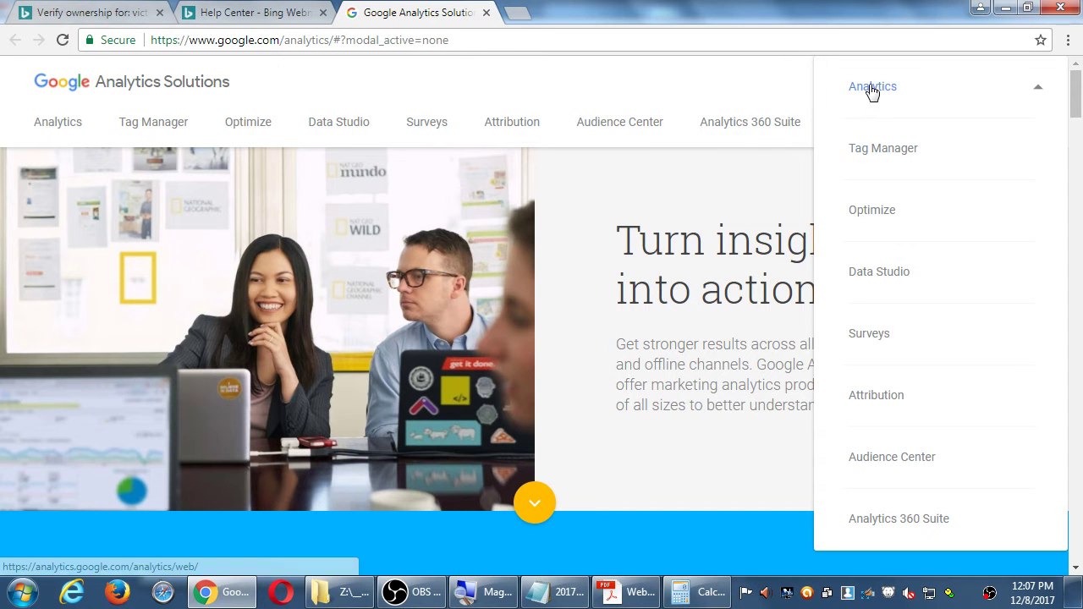
left_click(736, 177)
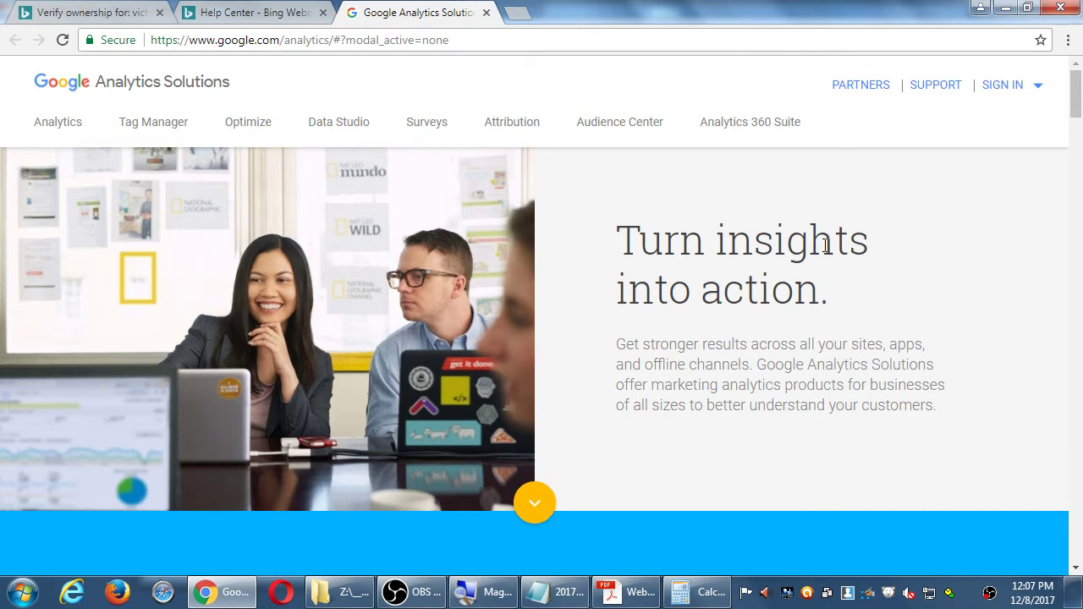
left_click(1038, 93)
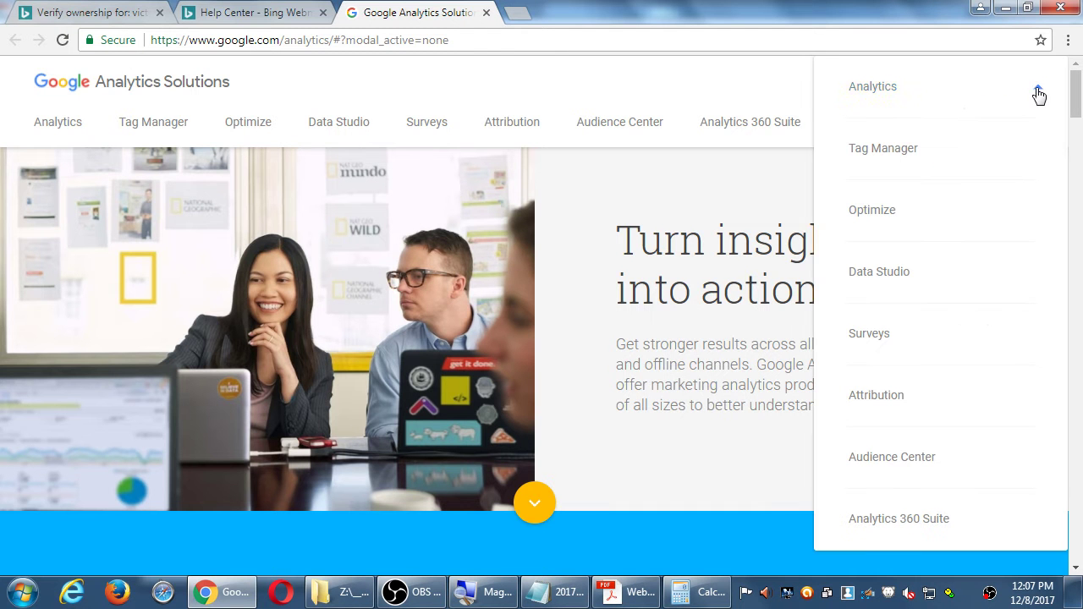
left_click(871, 91)
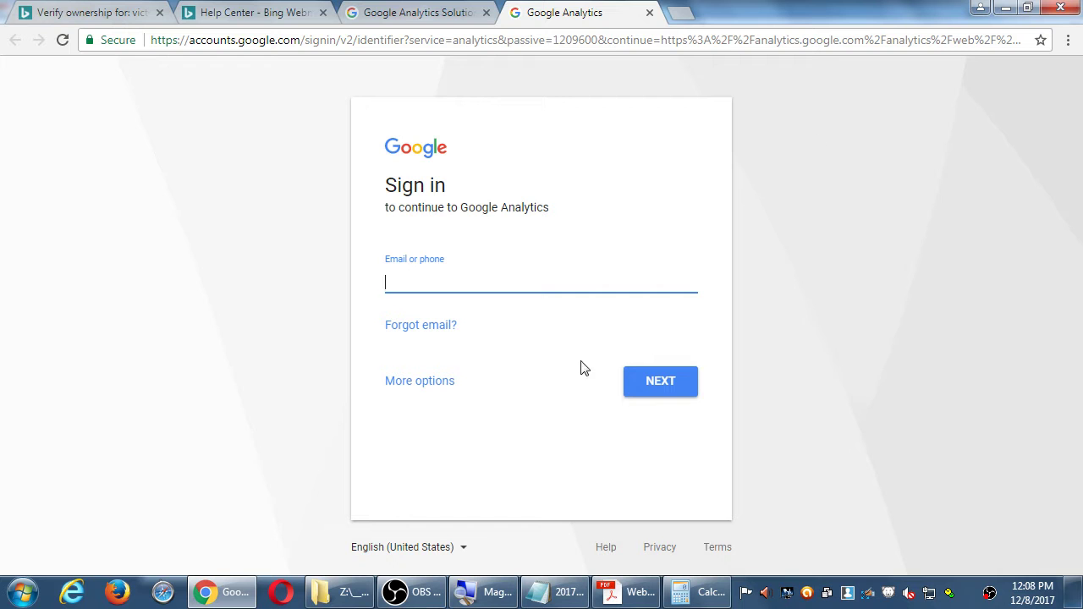
Check the sign-in page's More options, dismiss them, and complete the Analytics sign-in.
left_click(441, 391)
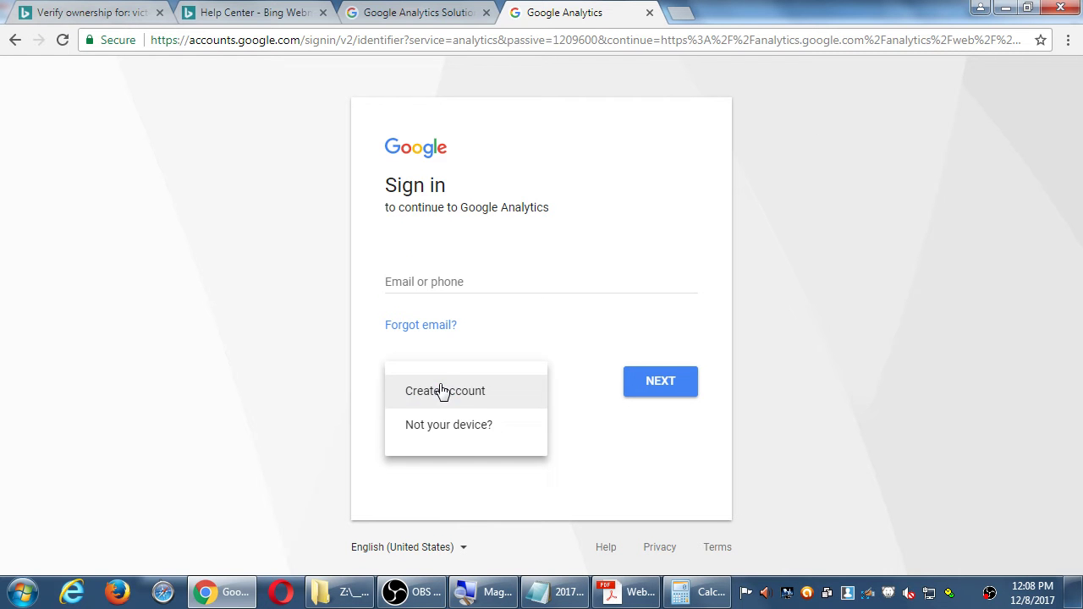
left_click(375, 367)
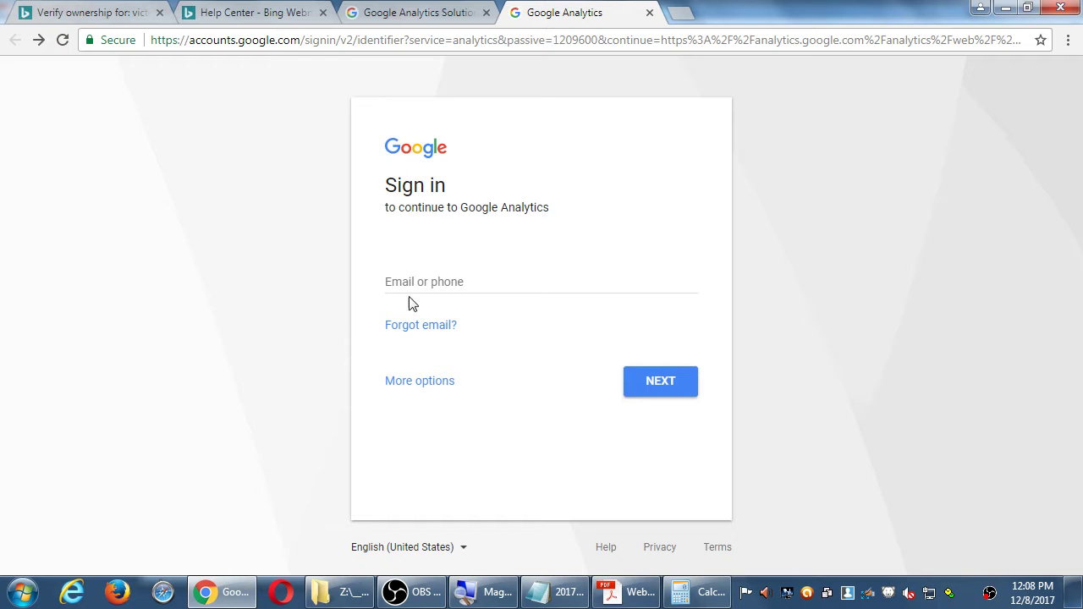
left_click(412, 592)
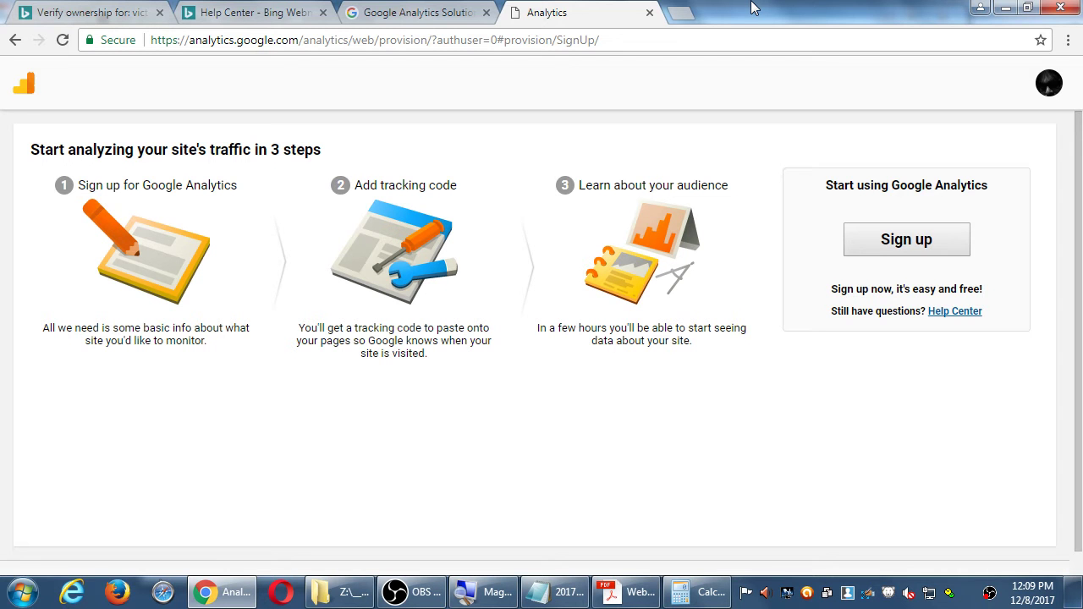
Dismiss the context menu and Sign up to reach the website-tracking New Account form.
key("shift+F10")
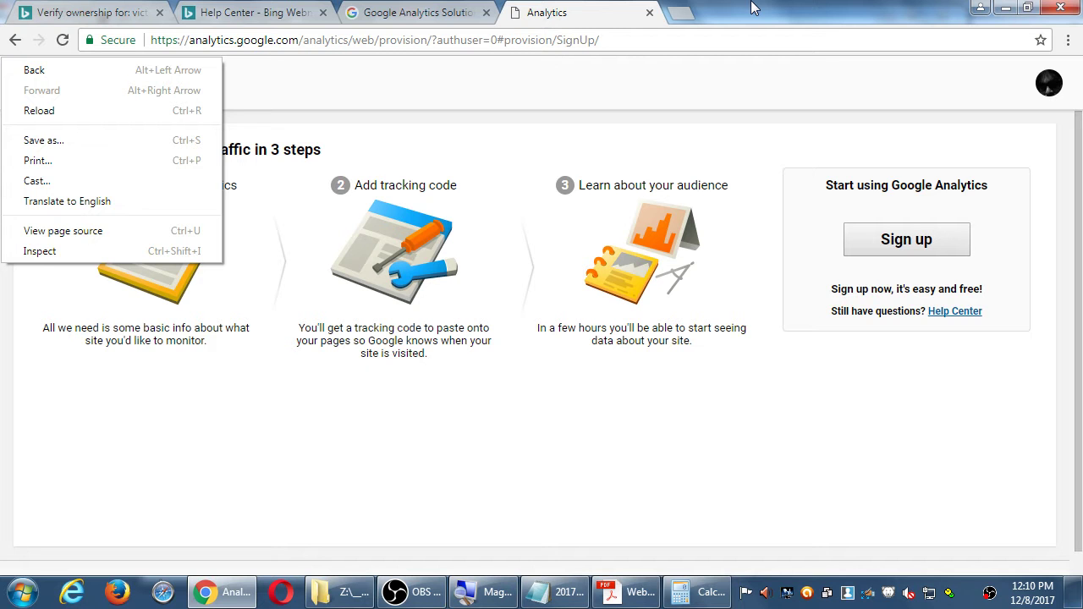
left_click(838, 456)
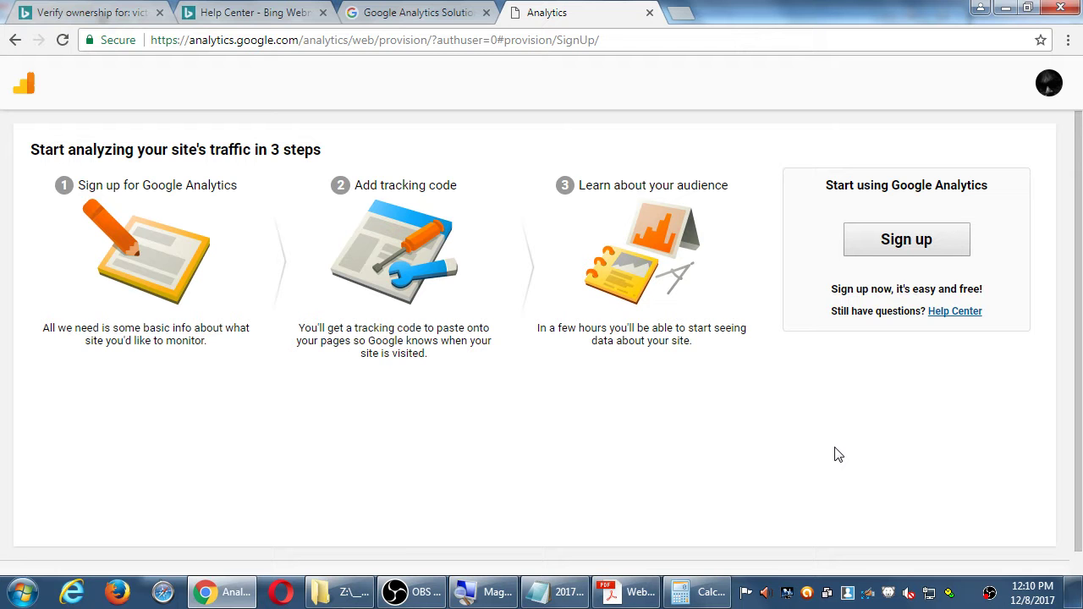
left_click(898, 246)
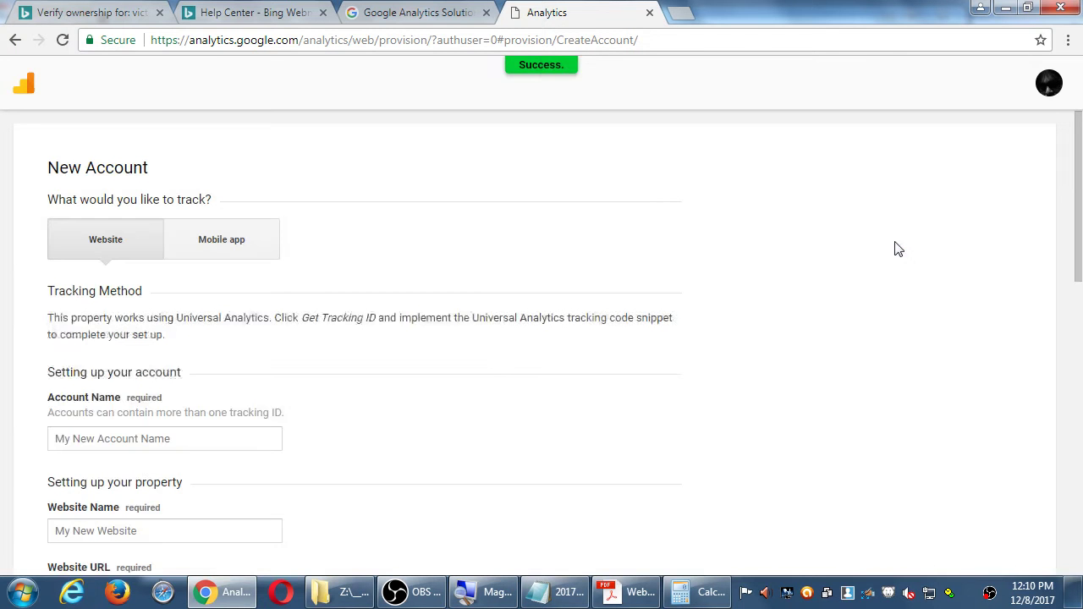
scroll(898, 249, "down", 8)
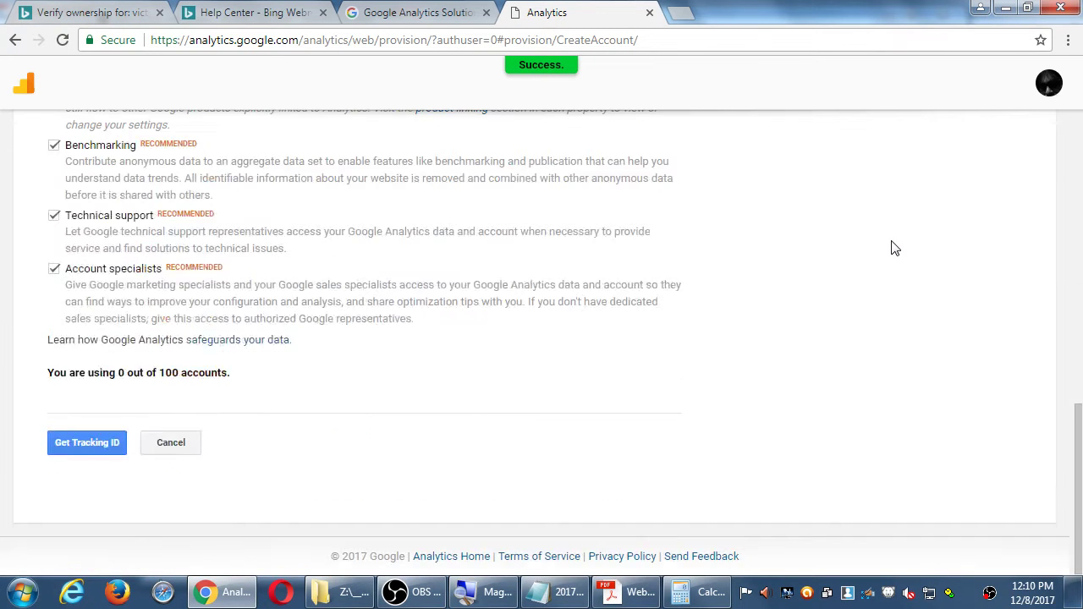
scroll(894, 248, "up", 8)
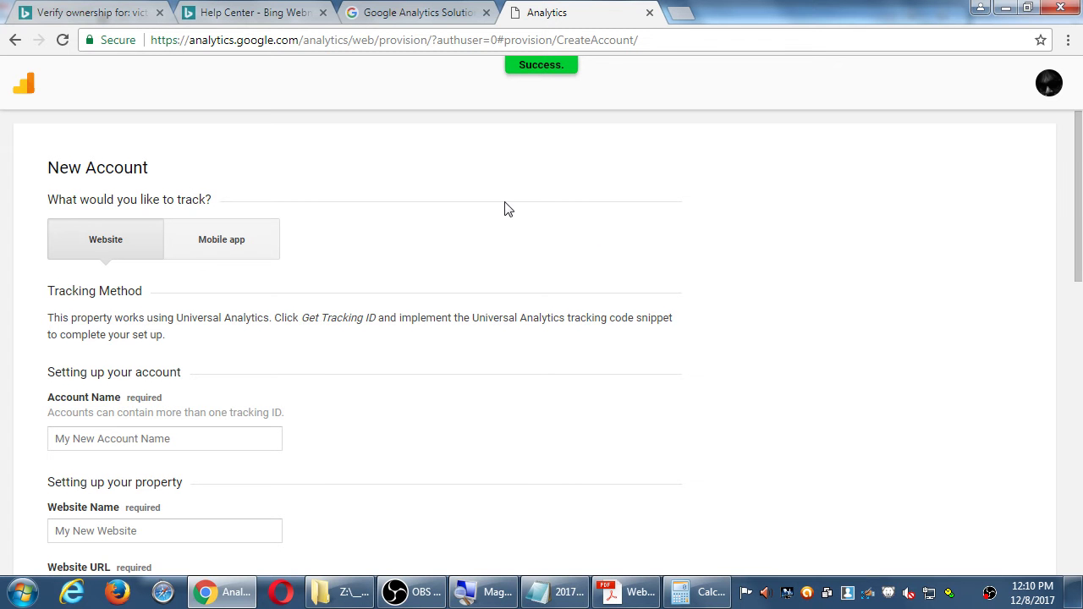
In the notes file, type 'Google Analytics has' with headings Accounts and Properties.
left_click(550, 596)
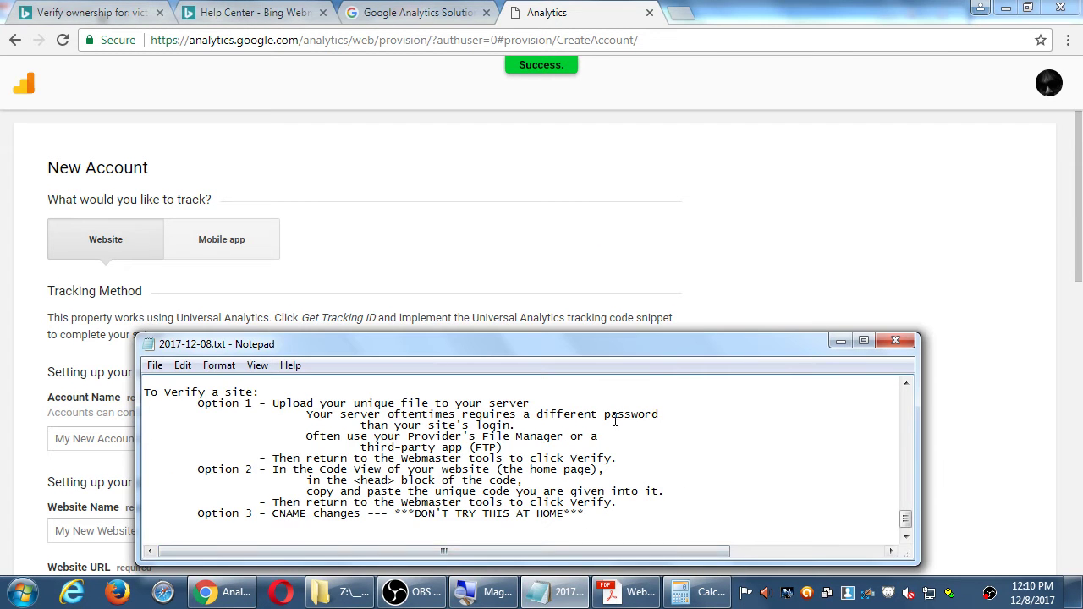
scroll(615, 420, "down", 1)
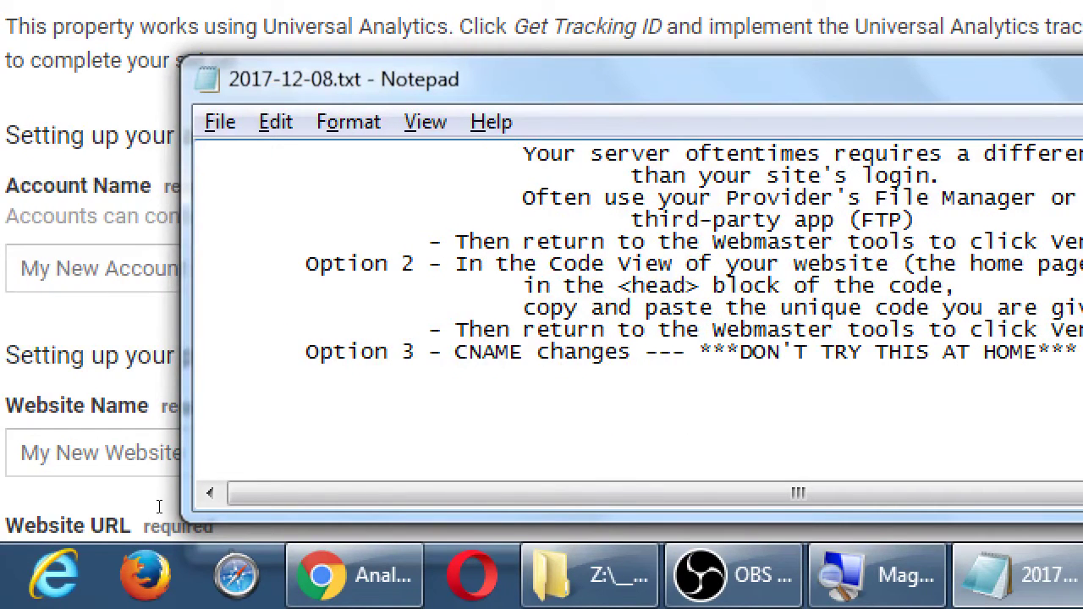
type("Gogo")
key("BackSpace")
key("BackSpace")
type("ogle ")
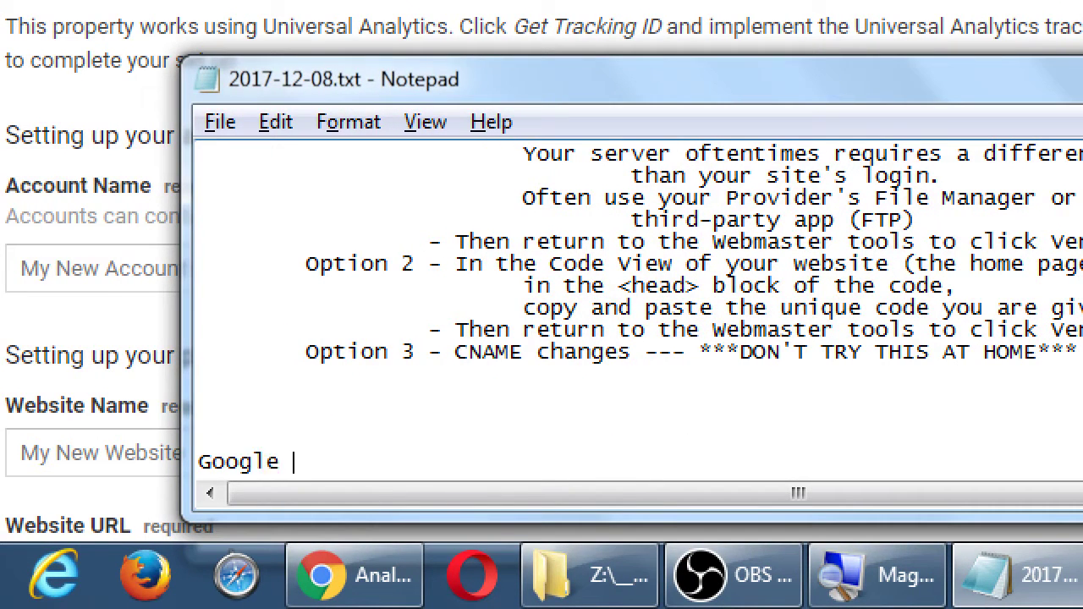
type("Analkyti")
key("BackSpace")
key("BackSpace")
key("BackSpace")
key("BackSpace")
type("ytics")
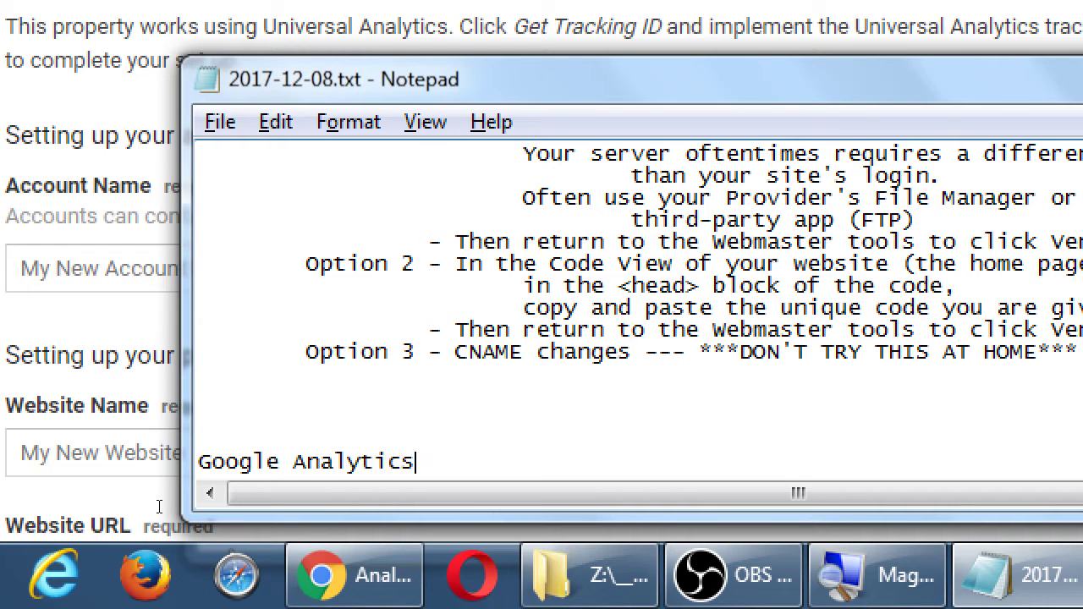
type(" has")
key("Return")
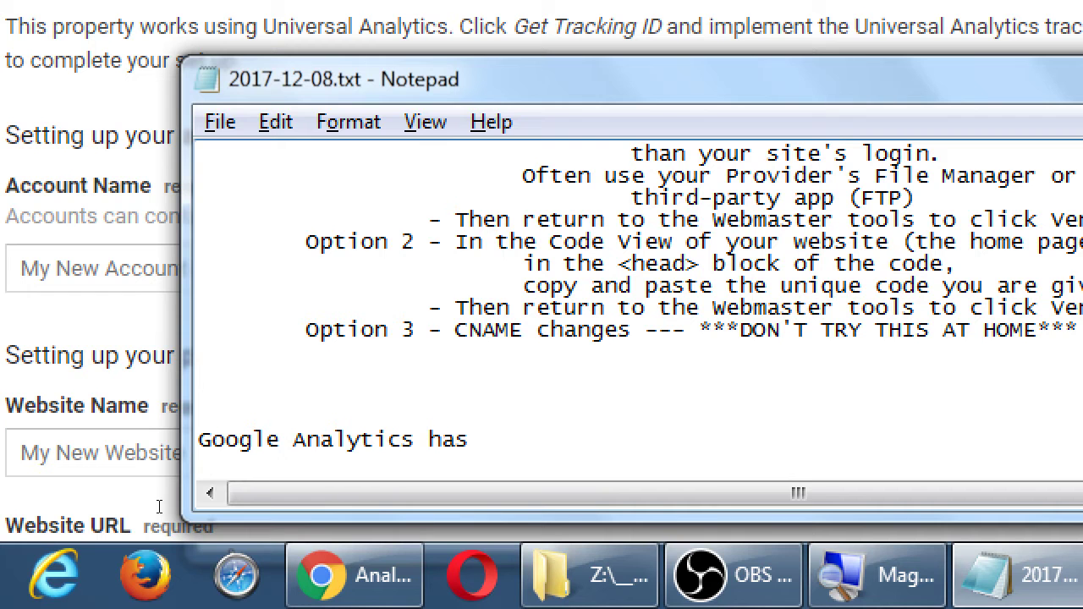
type("Accounts")
key("Return")
key("Return")
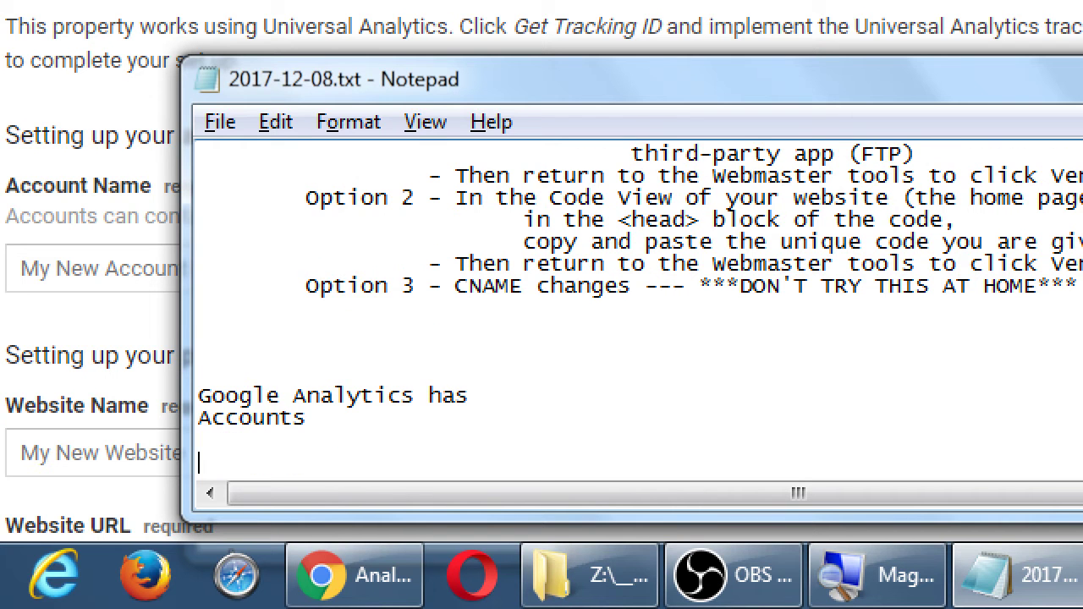
type("Properties")
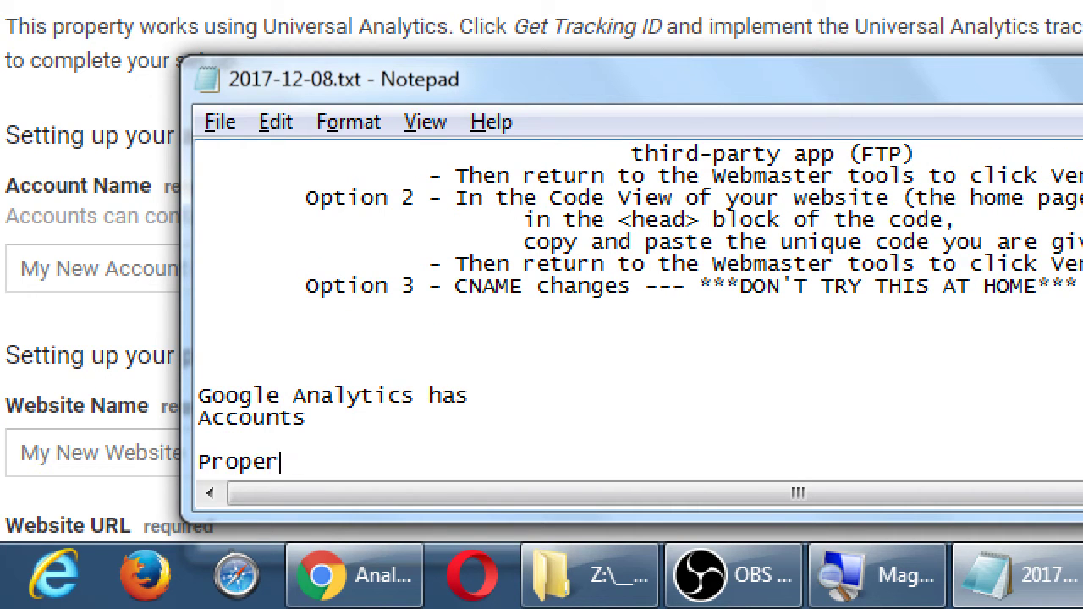
Define Accounts as '- The folder where your Properties are grouped'.
key("Up")
key("Up")
key("End")
key("Tab")
type("- The fold")
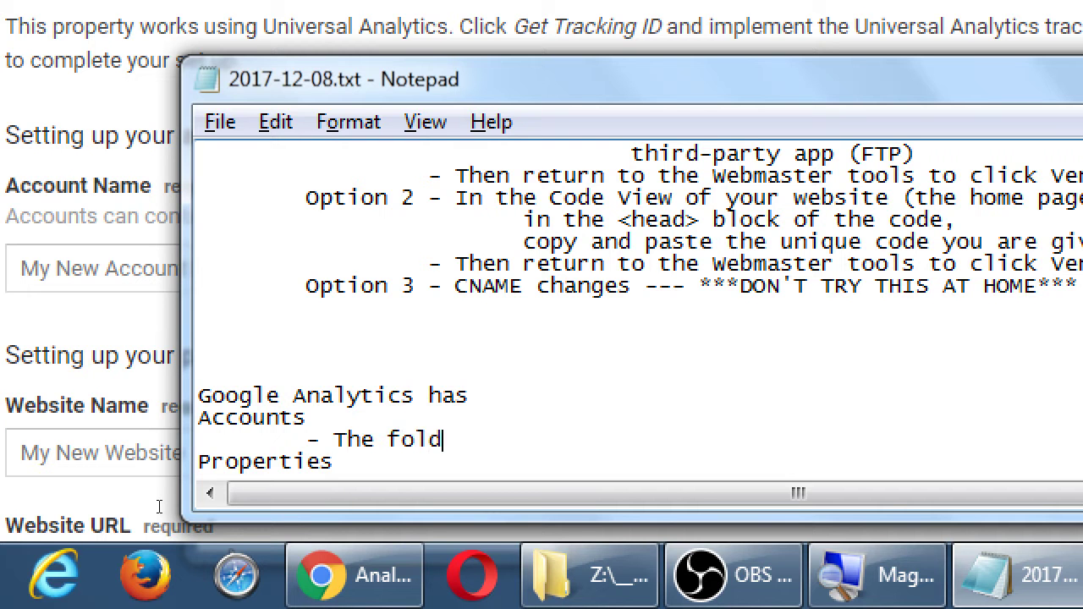
type("er where you r")
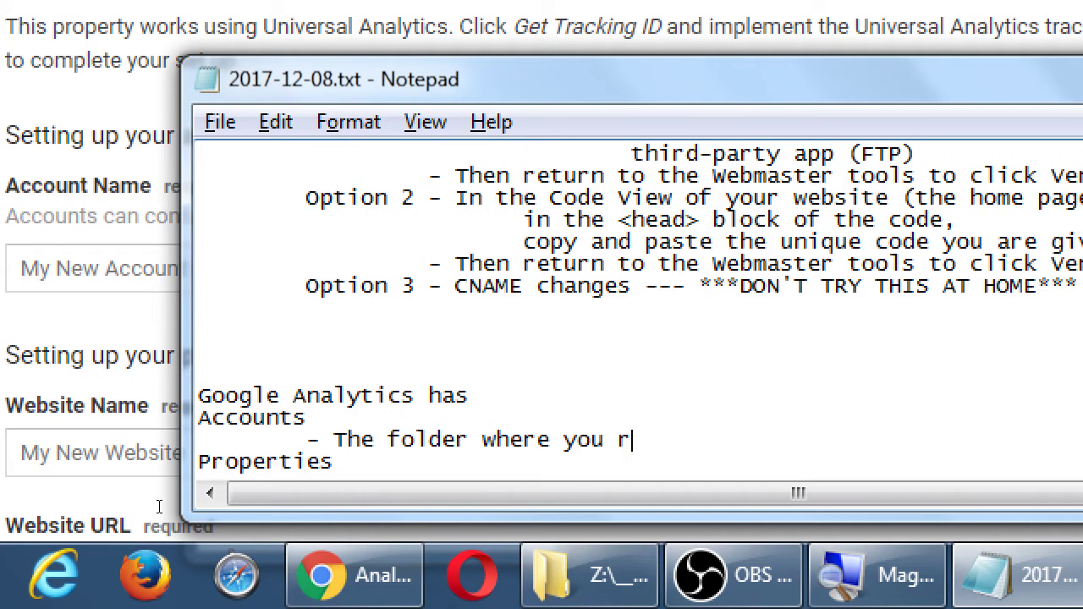
key("BackSpace")
type("Properties are grouped")
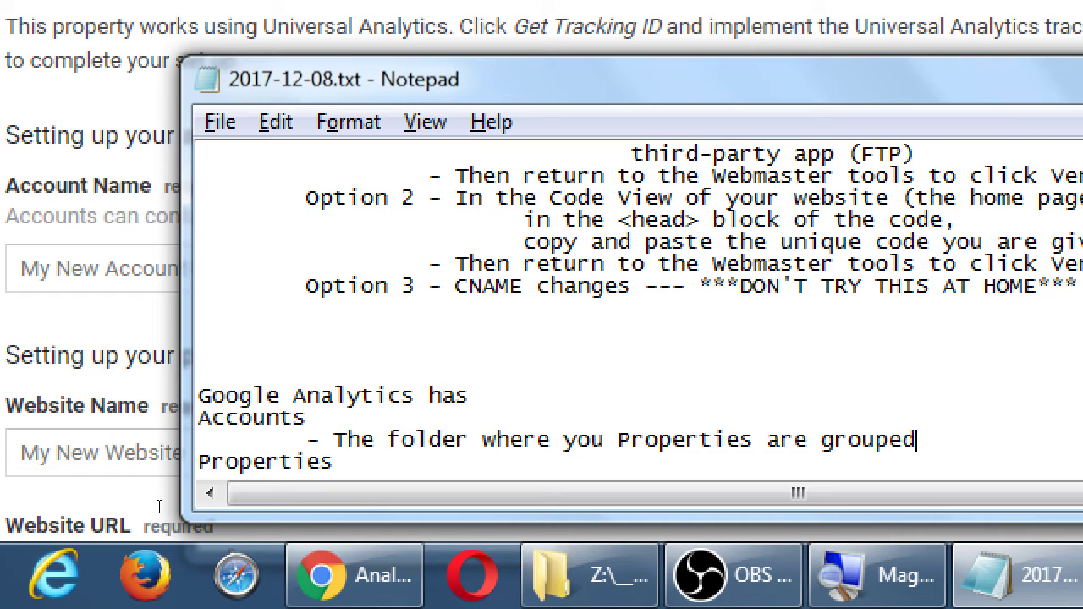
Add the indented definition '- A web site' under Properties, followed by blank lines.
key("Down")
key("Return")
key("Tab")
type("- ")
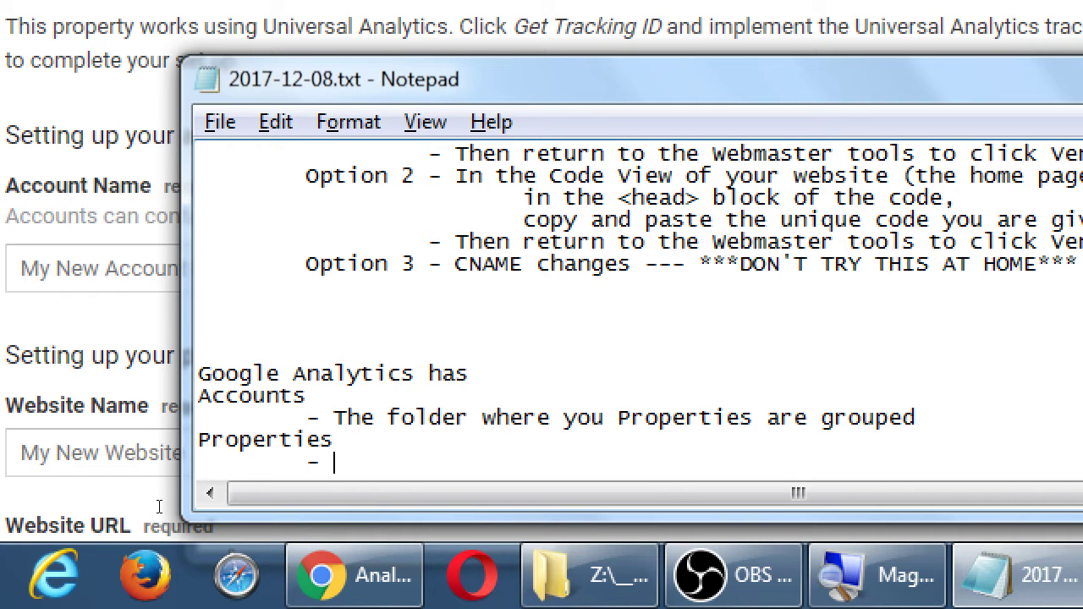
type("A web")
key("BackSpace")
type("eb si")
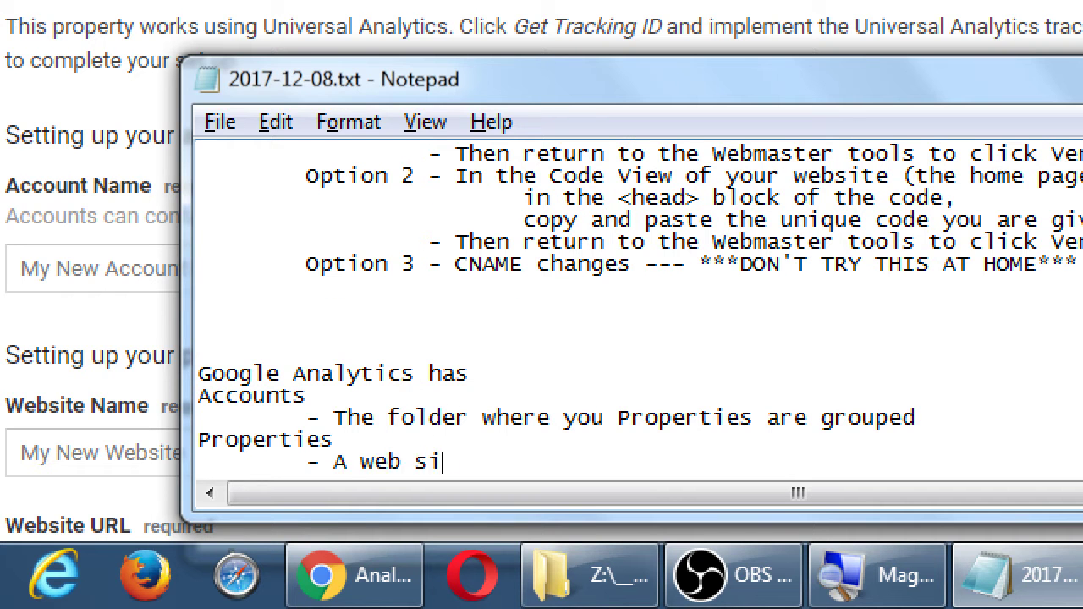
type("te (")
key("BackSpace")
key("BackSpace")
key("Return")
key("Return")
key("Return")
key("Return")
key("Return")
key("Return")
key("Return")
key("Return")
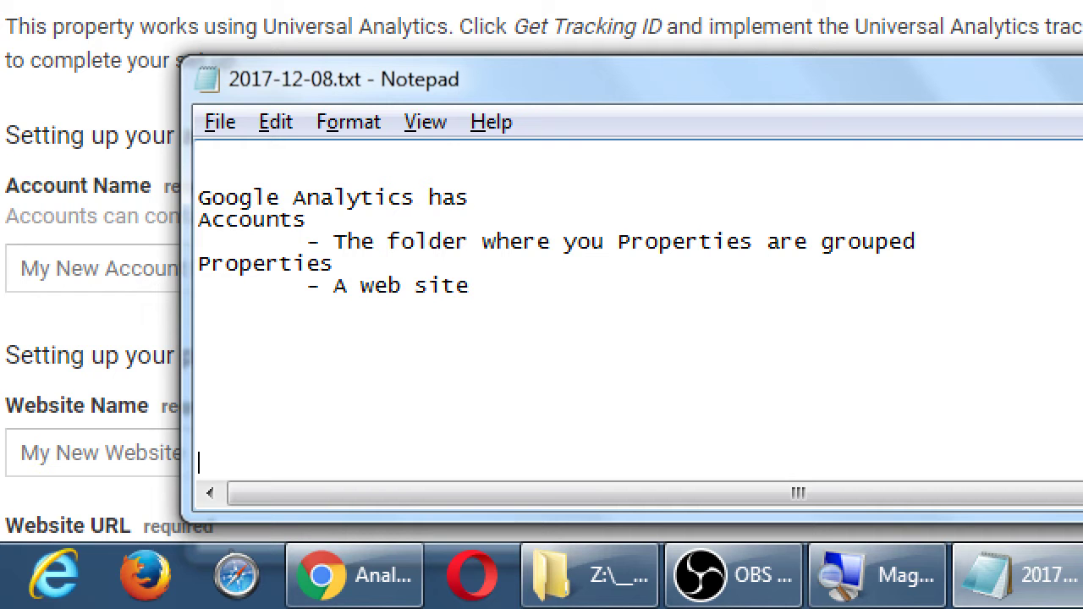
List example accounts Victor's Bakery, John's Realty and Janet's Law Firm under Accounts.
key("Up")
key("Up")
key("Up")
key("Up")
key("Up")
key("Up")
key("Up")
key("Up")
key("Up")
key("Up")
key("End")
key("Return")
key("Tab")
key("Tab")
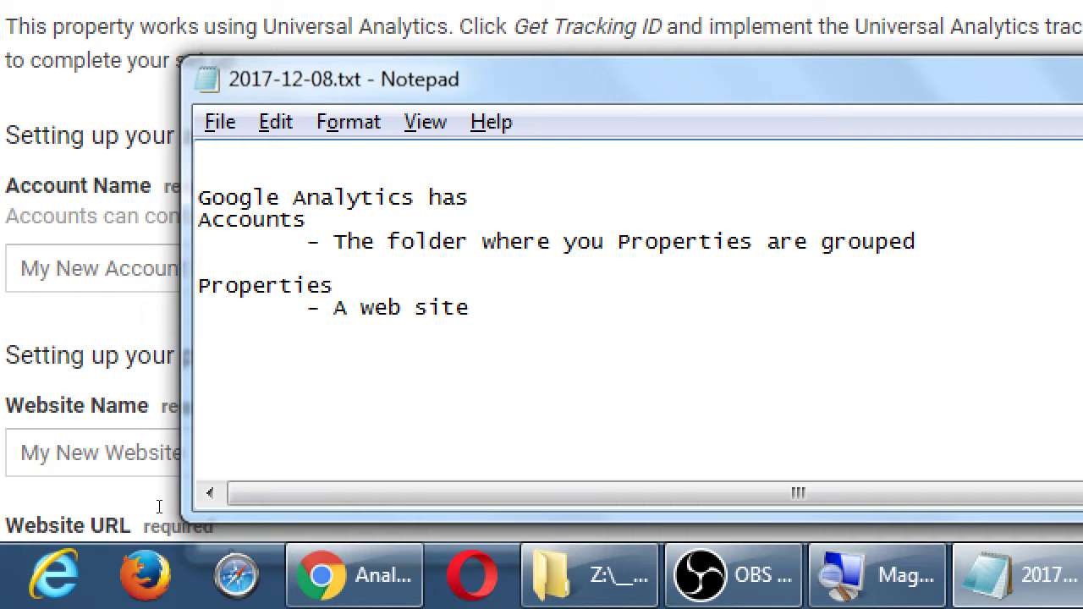
type("Victor's Bakery")
key("Return")
key("Return")
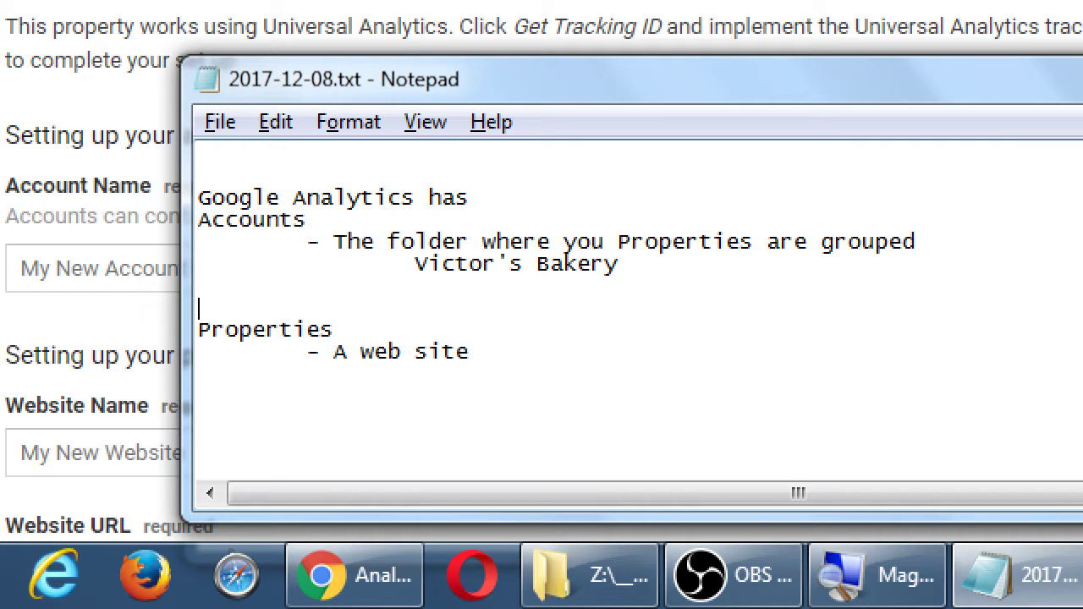
key("Tab")
key("Tab")
type("John's Realty")
key("Return")
key("Tab")
key("Return")
key("Tab")
key("Tab")
type("Janet's ")
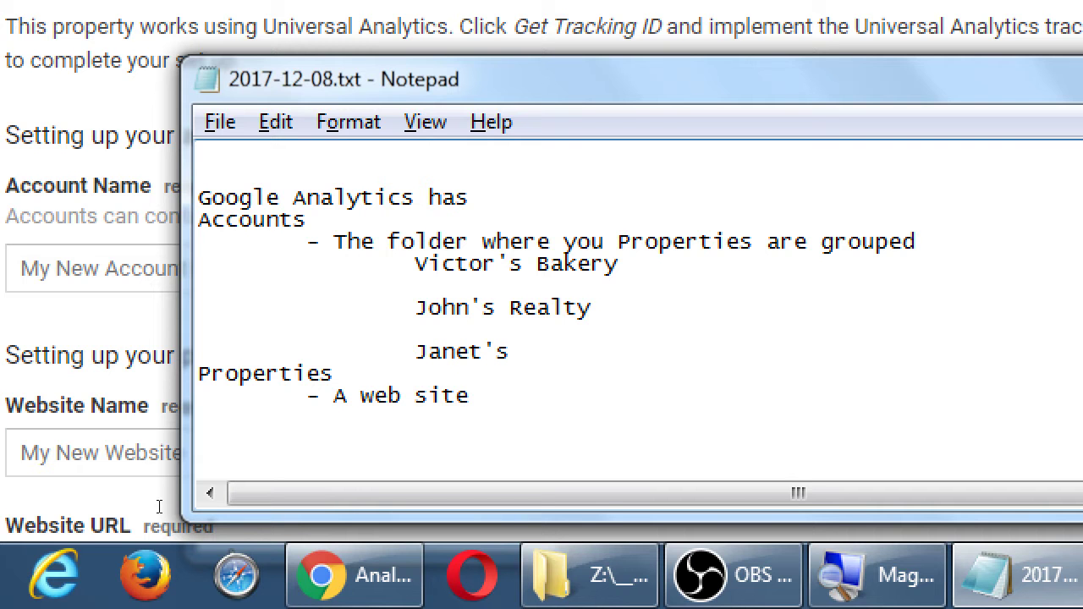
type("Law Firm")
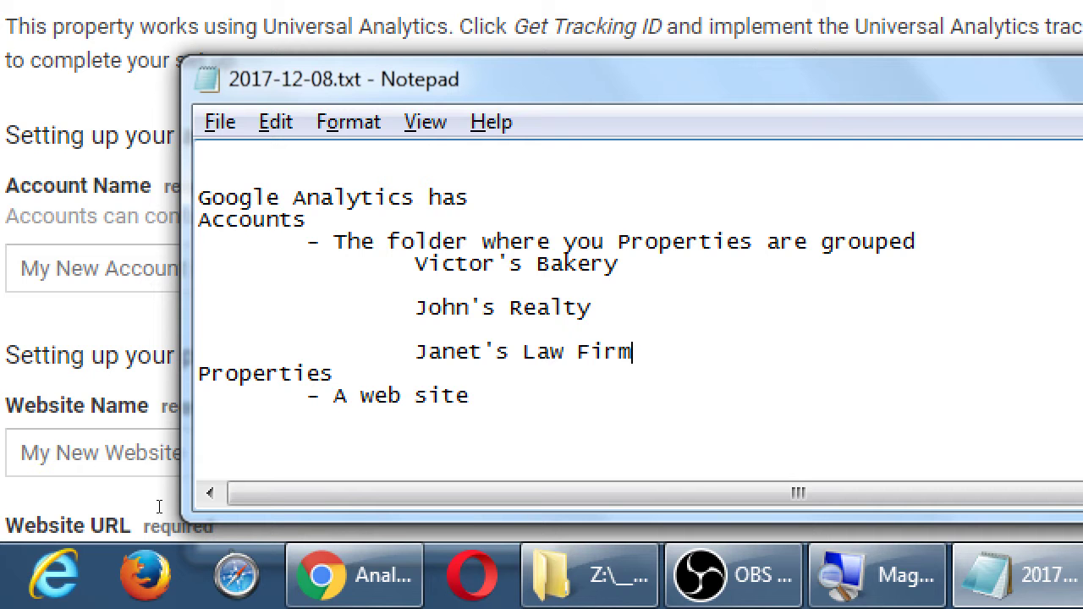
Add an indented 'Website home page' property under each of the three accounts.
key("Up")
key("Up")
key("Up")
key("Tab")
key("Tab")
type("Website home page")
key("Down")
key("Down")
key("Up")
key("Up")
key("shift+End")
key("ctrl+c")
key("Down")
key("Down")
key("ctrl+v")
key("Down")
key("Return")
key("Tab")
key("Tab")
key("ctrl+v")
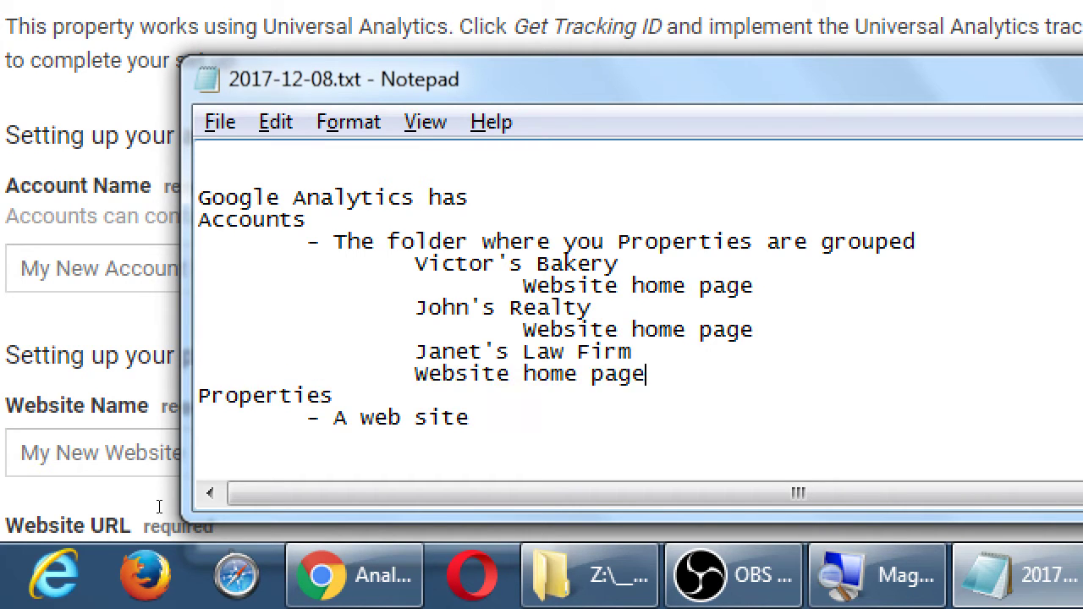
key("Home")
key("Tab")
Add 'A YouTube account' under John's Realty and 'A shopping cart' under Janet's Law Firm.
key("Up")
key("Up")
key("End")
key("Return")
key("Tab")
key("Tab")
key("Tab")
key("Tab")
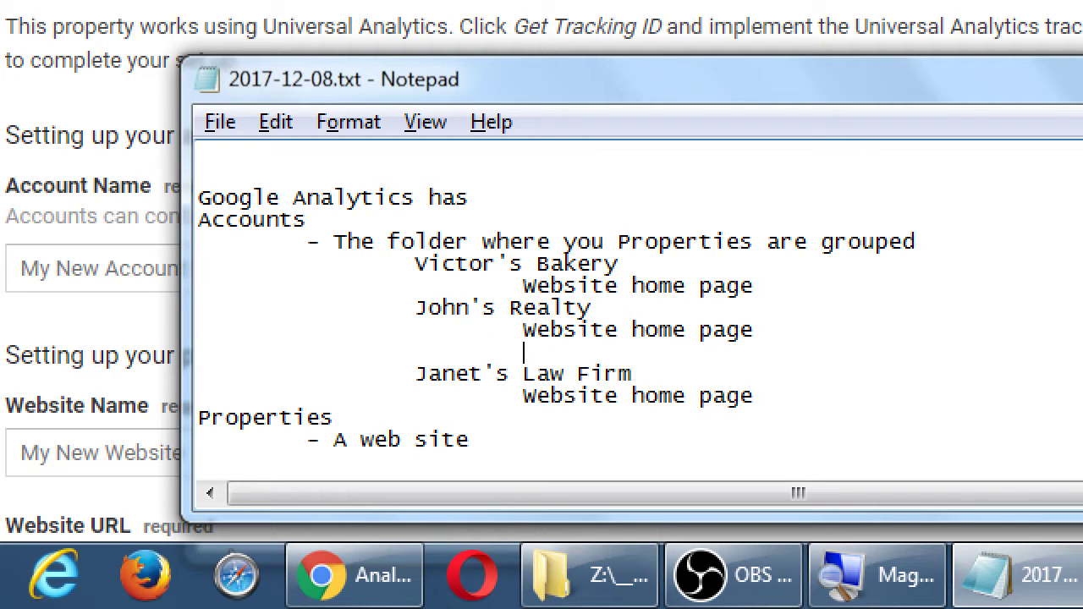
key("BackSpace")
type("A YouTube account")
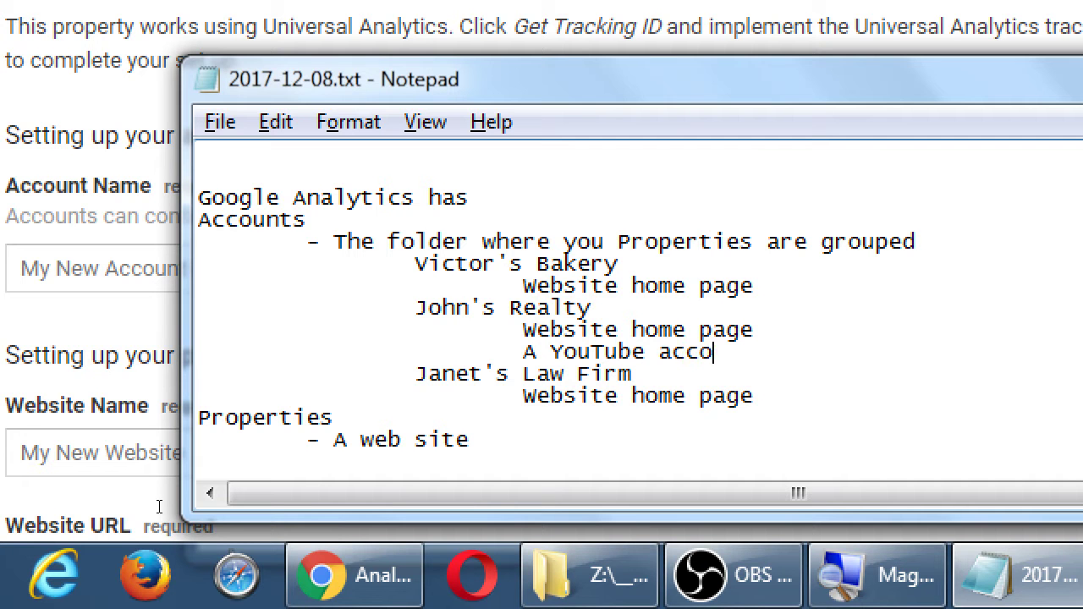
key("Down")
key("End")
key("Return")
key("Tab")
key("Tab")
key("Tab")
type("A shopping cart")
key("Return")
key("Tab")
key("Tab")
key("Tab")
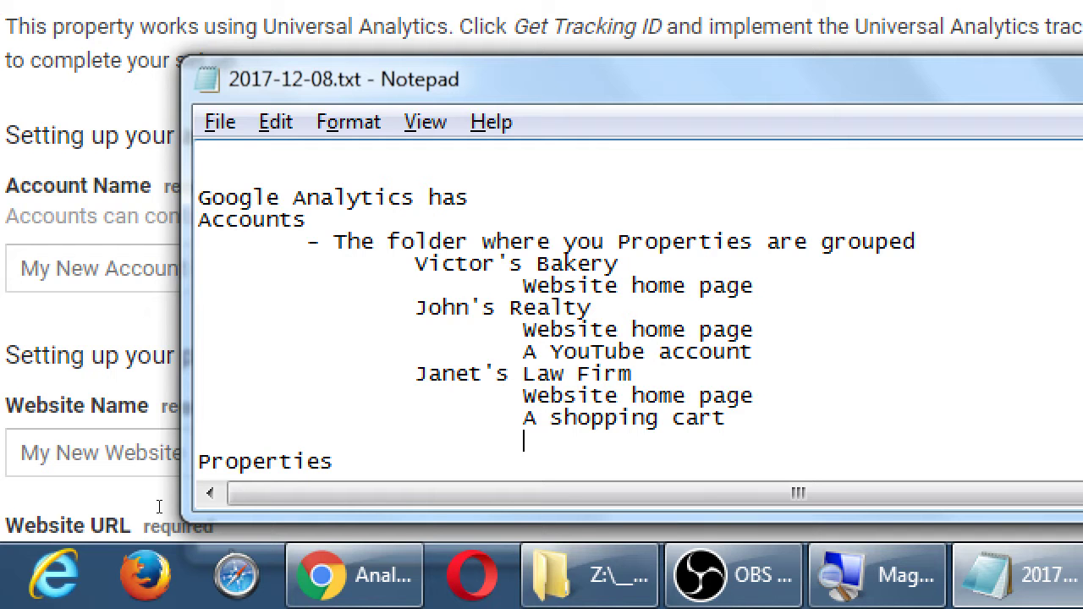
Add Blog for the law firm, and list YouTube channel, blog and Shopping Cart under Properties.
type("Blog")
scroll(158, 506, "down", 3)
key("ctrl+End")
scroll(188, 474, "up", 2)
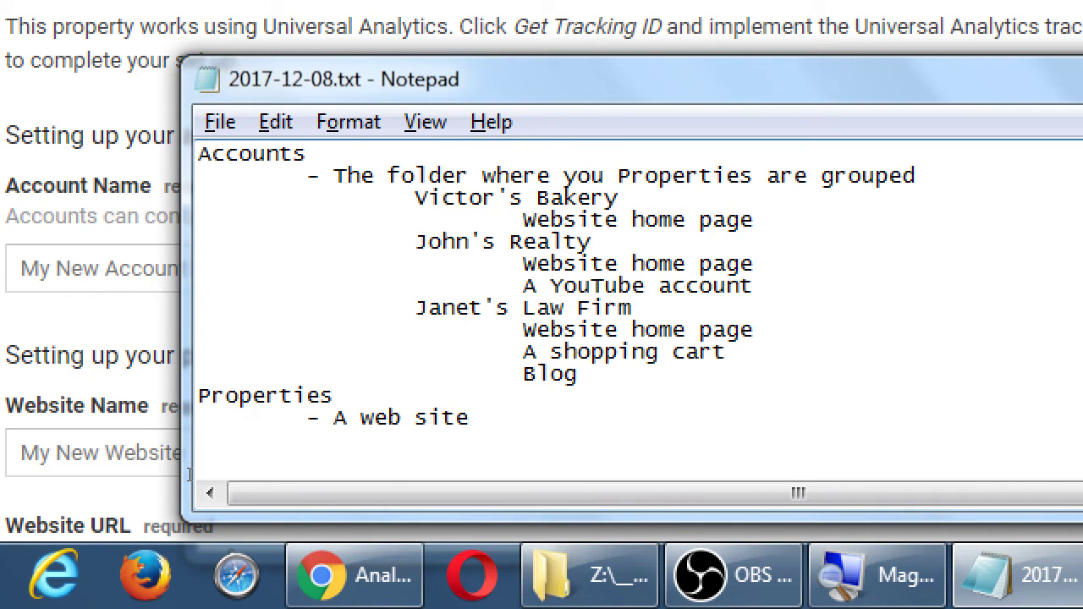
key("Return")
key("Tab")
key("Tab")
type("- A YouTube ")
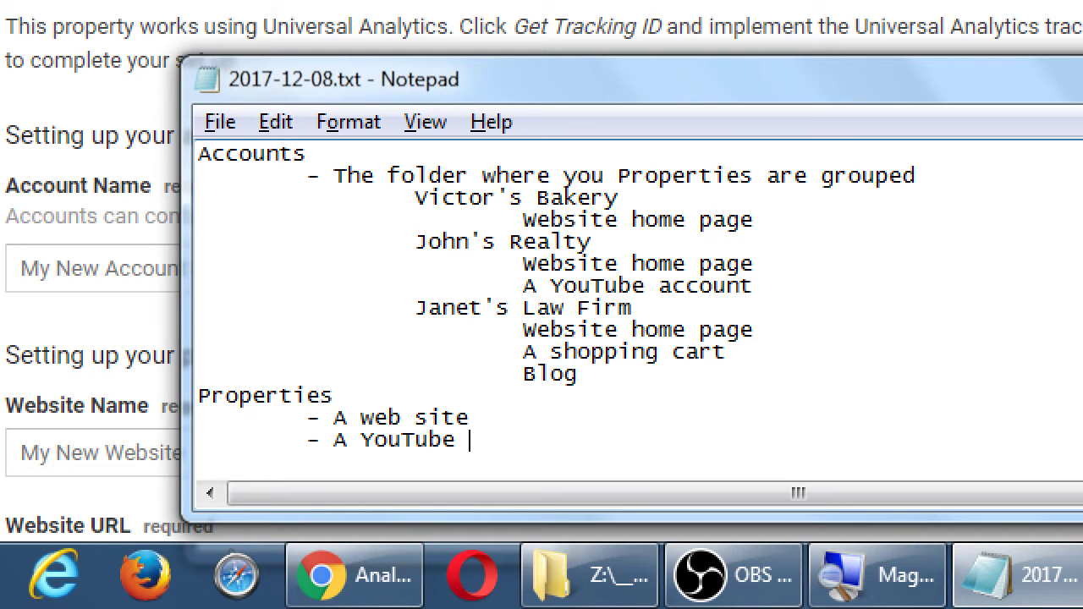
type("channel")
key("Return")
key("Tab")
type("- A blog")
key("Return")
key("Tab")
type("-")
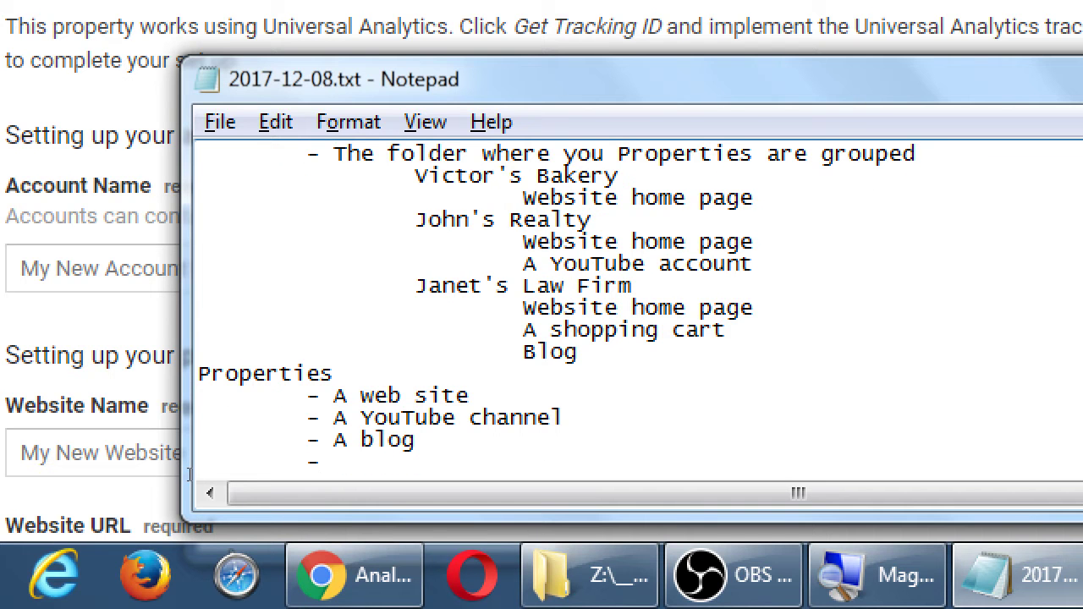
type(" A Shopping")
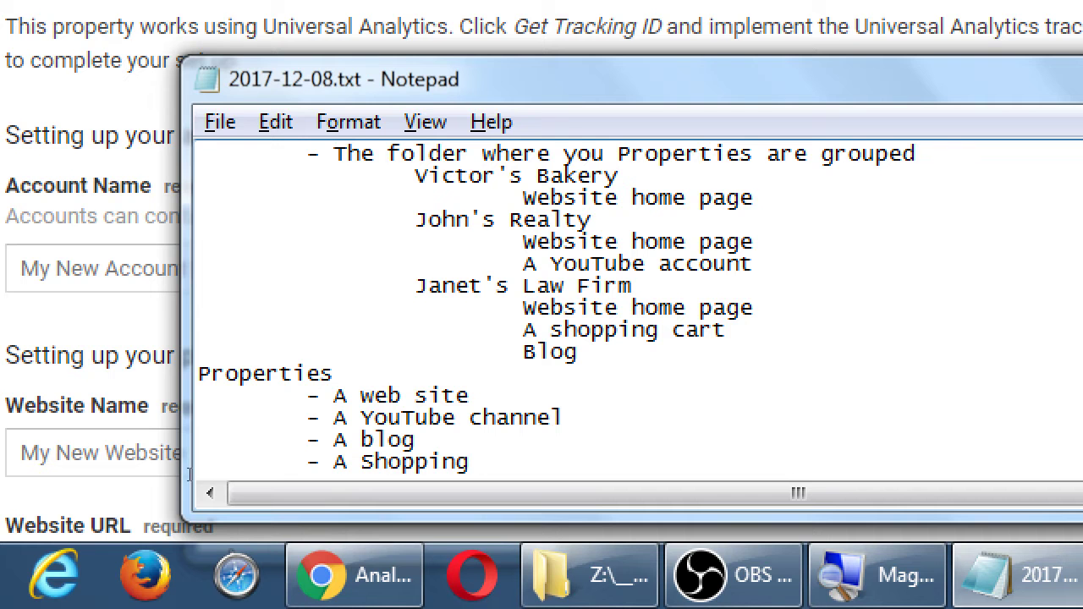
type(" Cart")
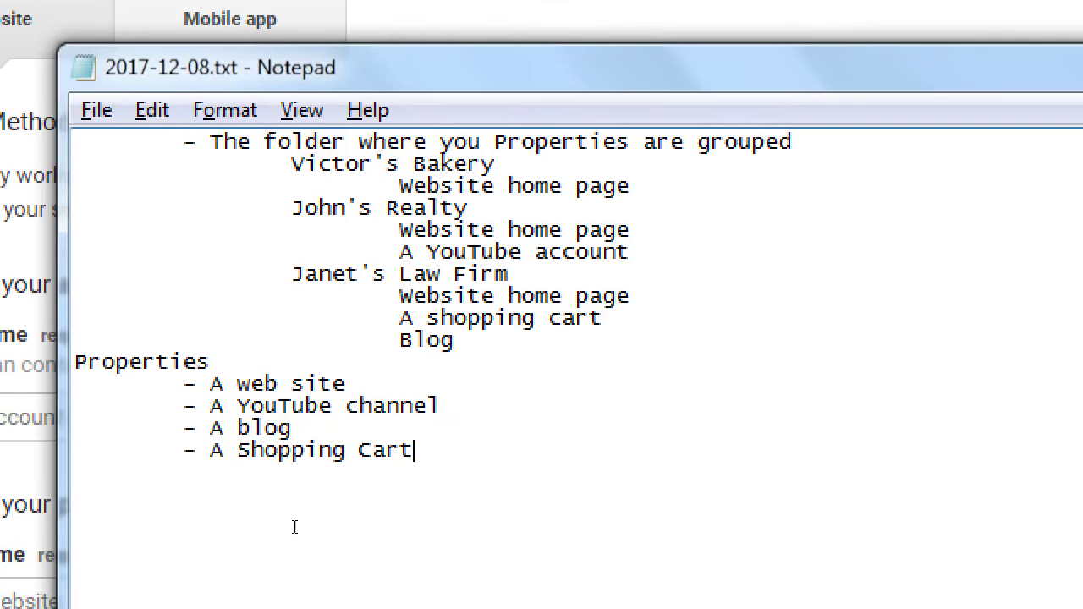
key("Up")
key("Up")
key("Up")
key("Up")
key("Up")
key("Up")
key("Up")
key("Up")
key("Up")
key("Up")
key("Up")
key("Up")
key("Up")
key("Up")
key("Up")
key("Up")
key("Up")
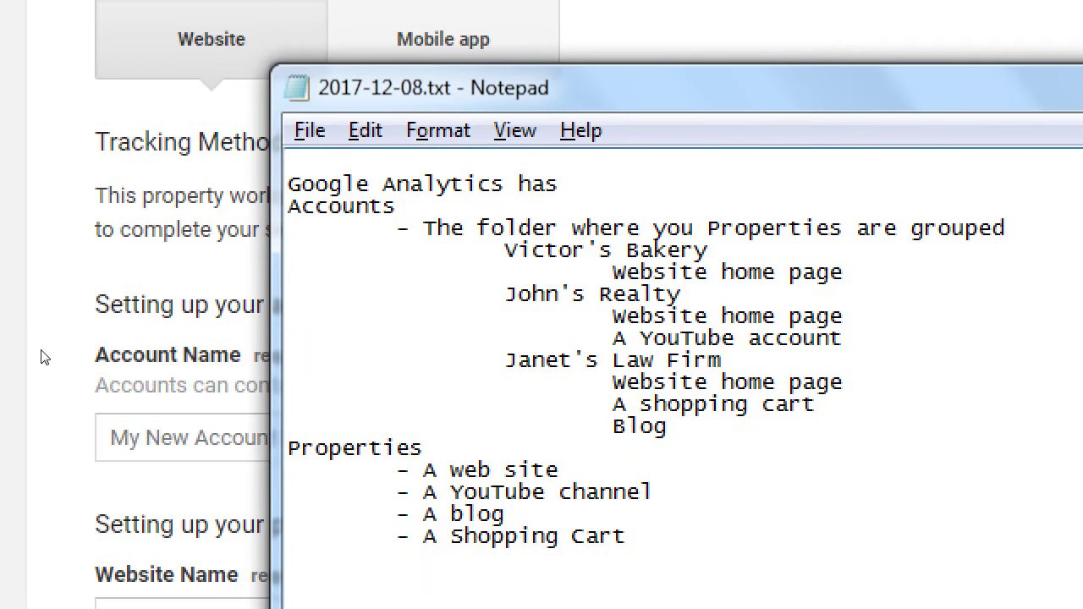
left_click(23, 357)
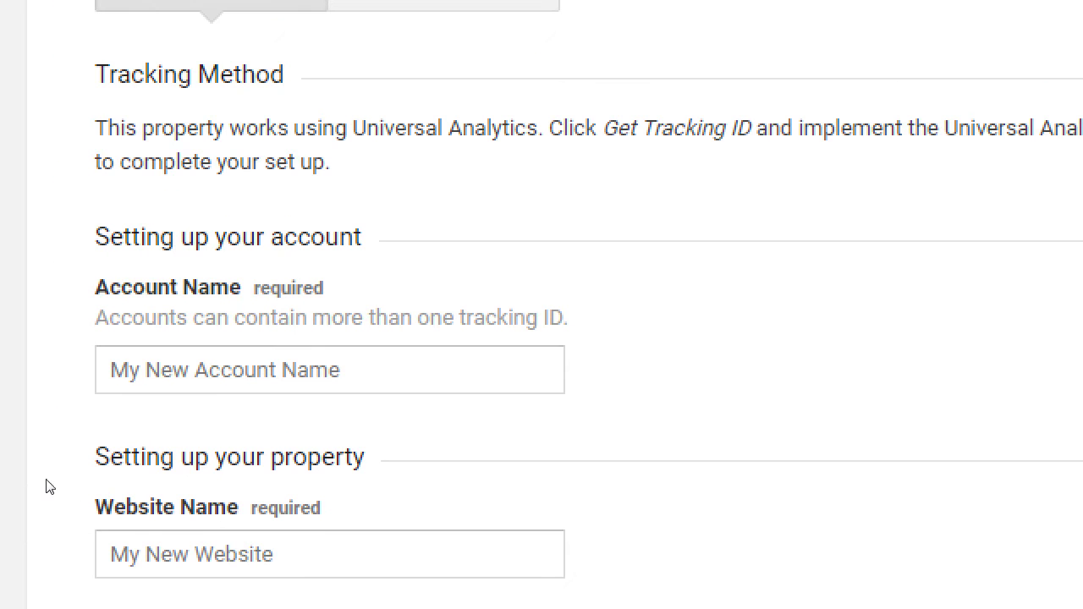
type("Victor's Bakery")
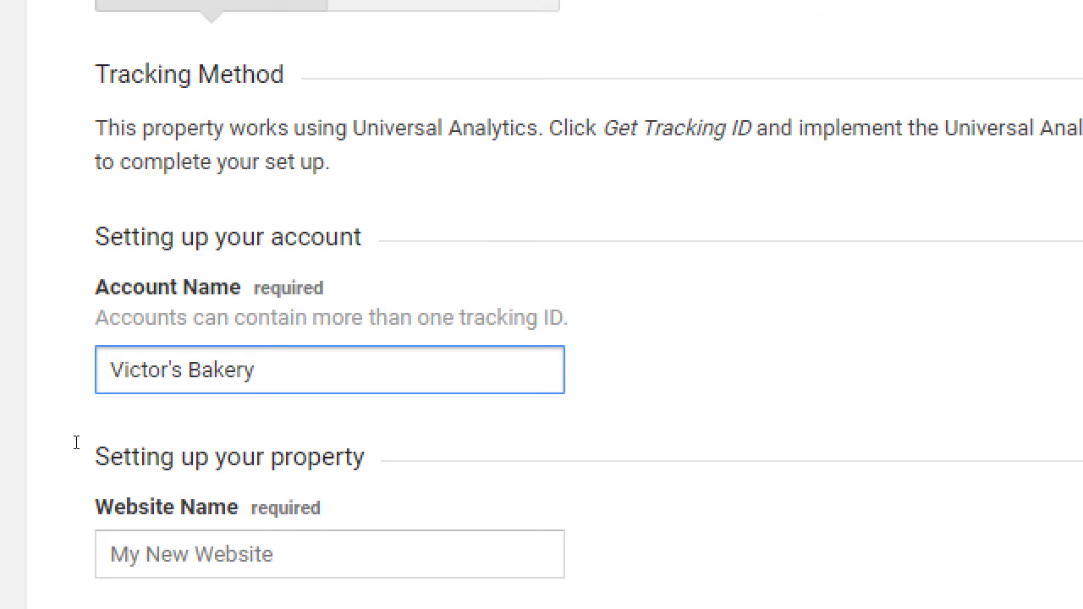
scroll(78, 443, "down", 2)
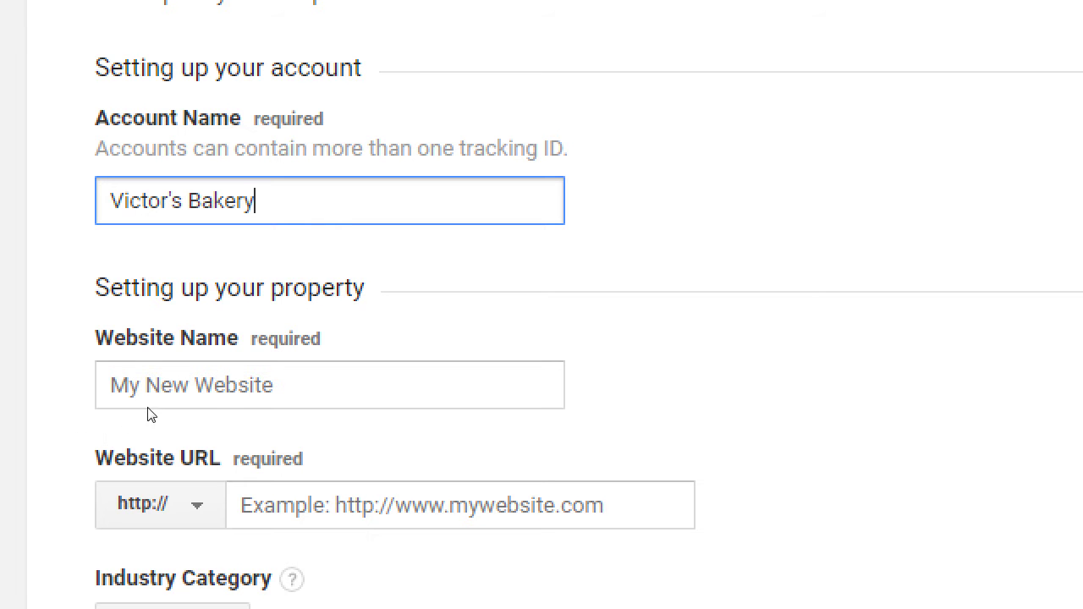
double_click(317, 288)
key("Tab")
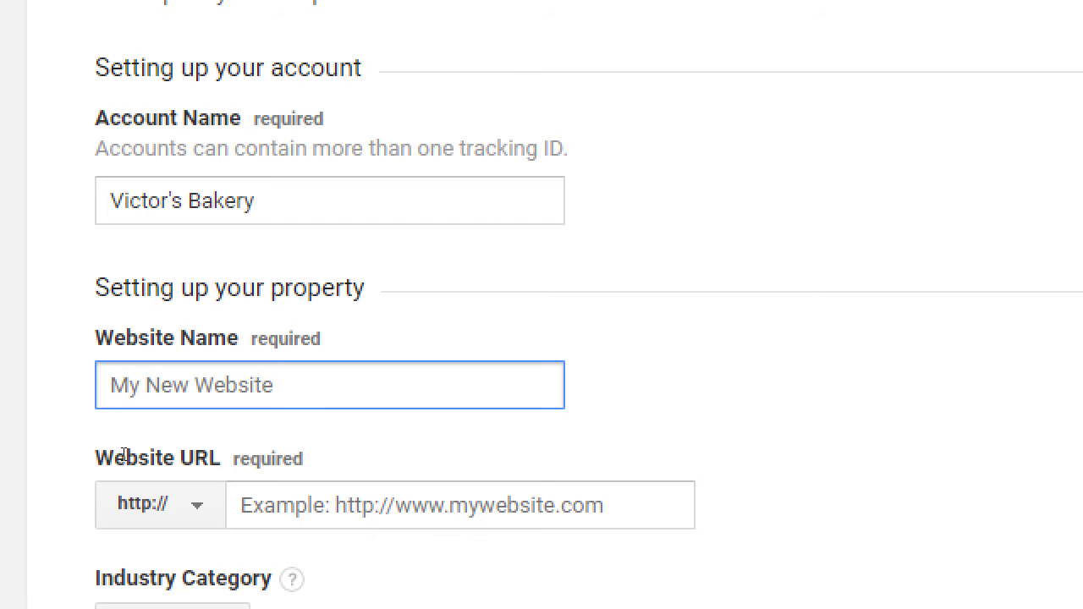
type("Home Pge")
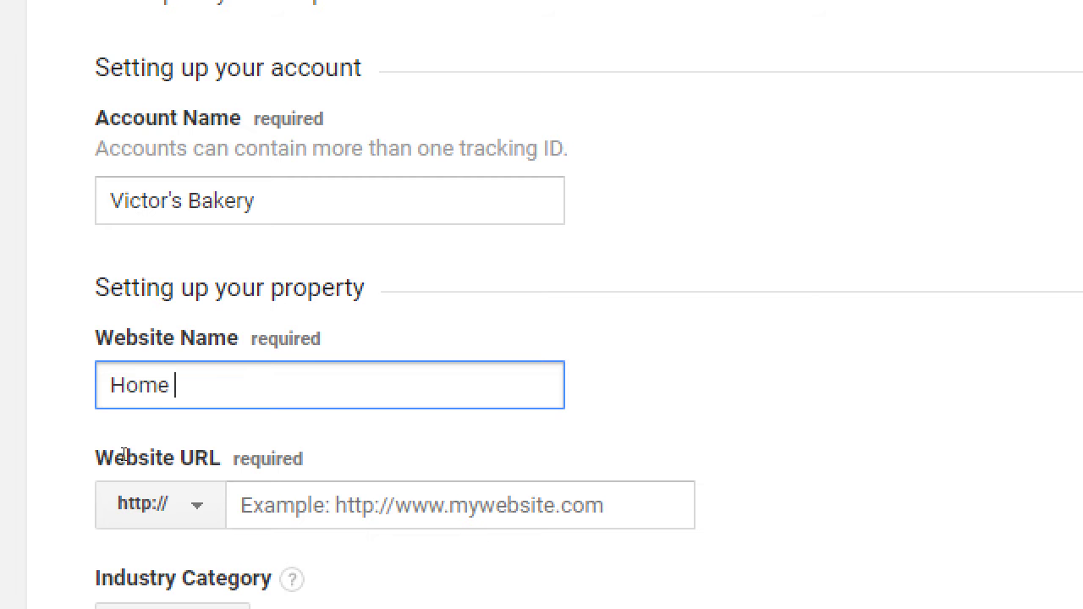
key("BackSpace")
key("BackSpace")
type("age")
scroll(125, 457, "down", 3)
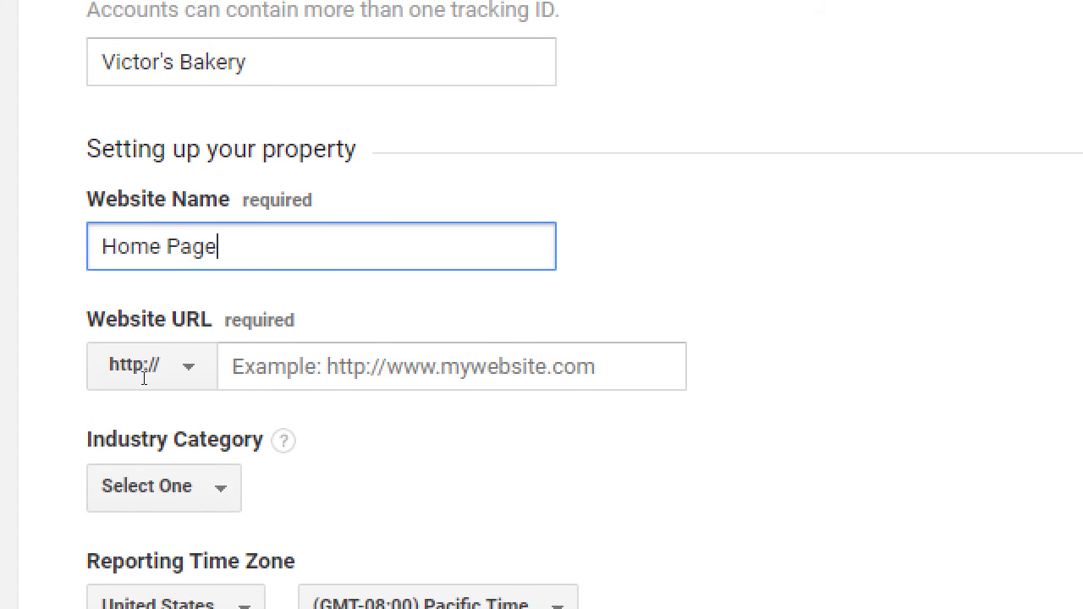
key("Tab")
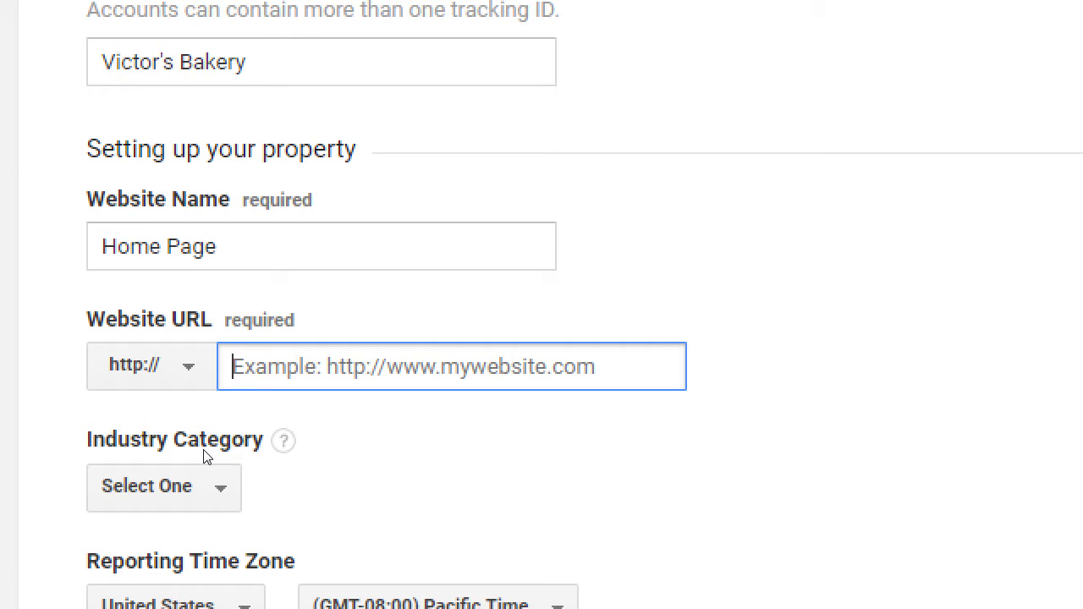
type("http://")
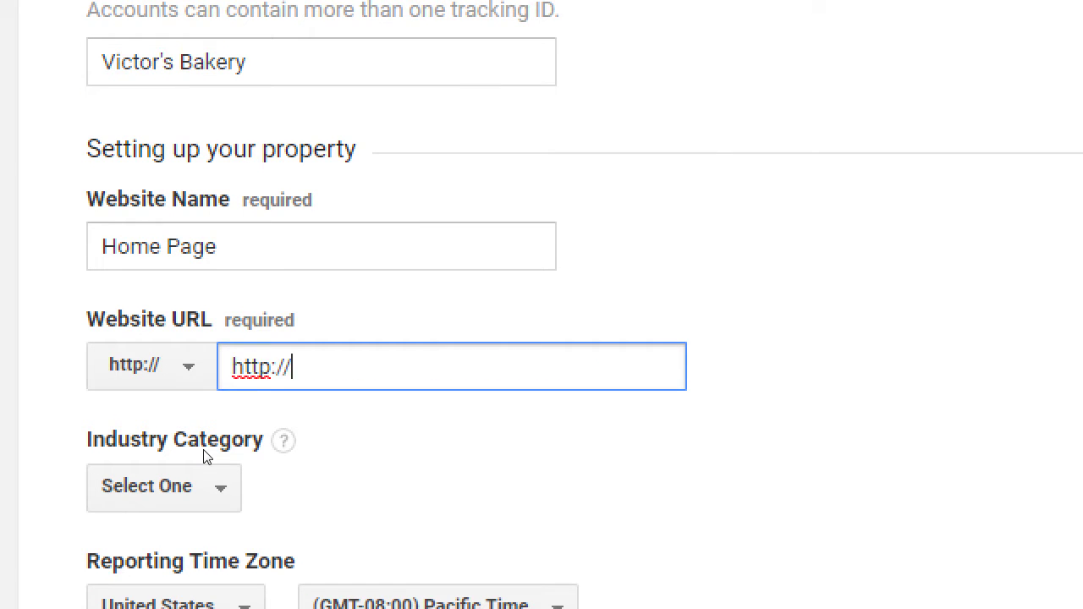
type("victorsbakery")
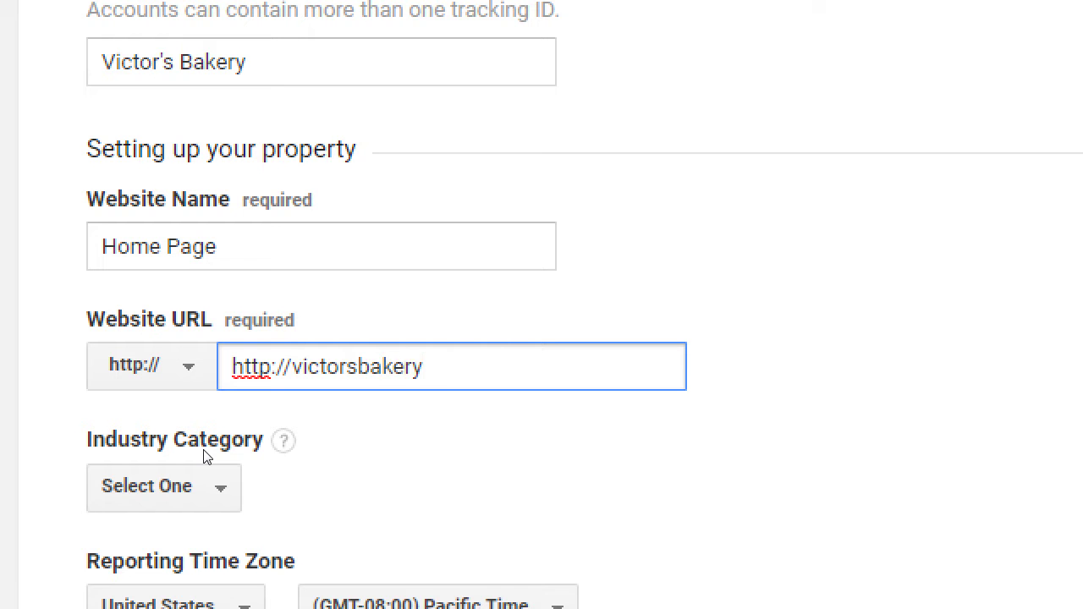
type("sandiego.biz")
key("Tab")
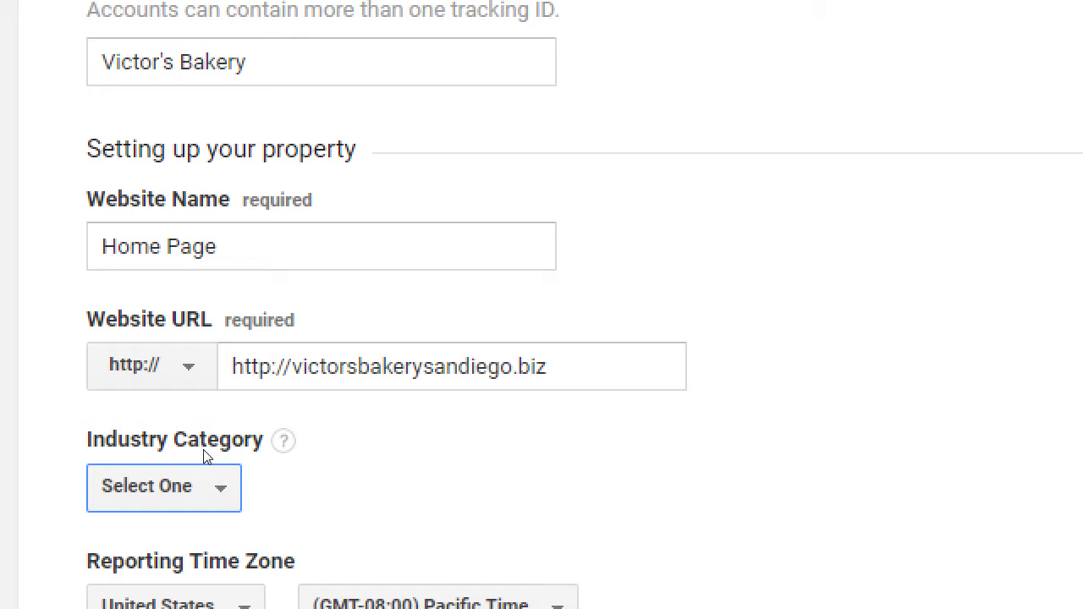
Review the notes, highlighting Janet's Law Firm's shopping cart and the YouTube entry.
key("alt+Tab")
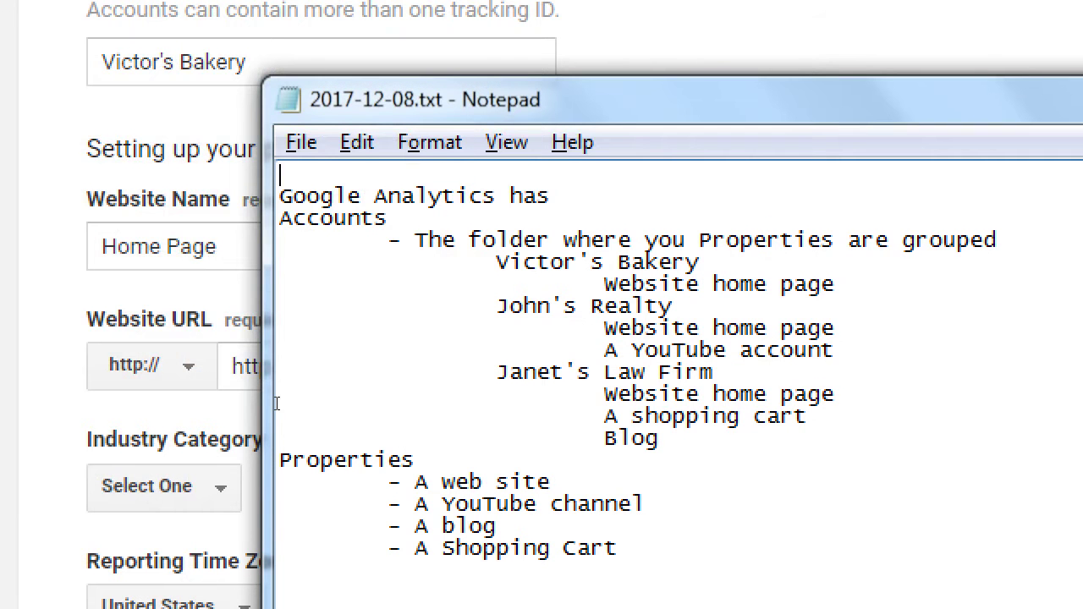
left_click_drag(275, 403, 376, 412)
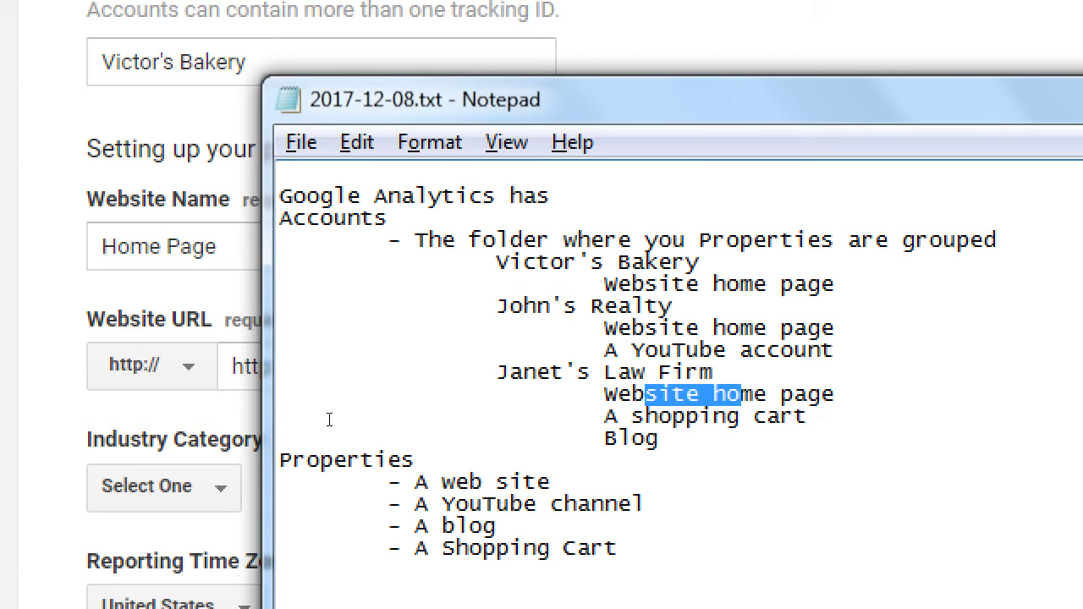
left_click_drag(316, 423, 336, 437)
left_click(354, 446)
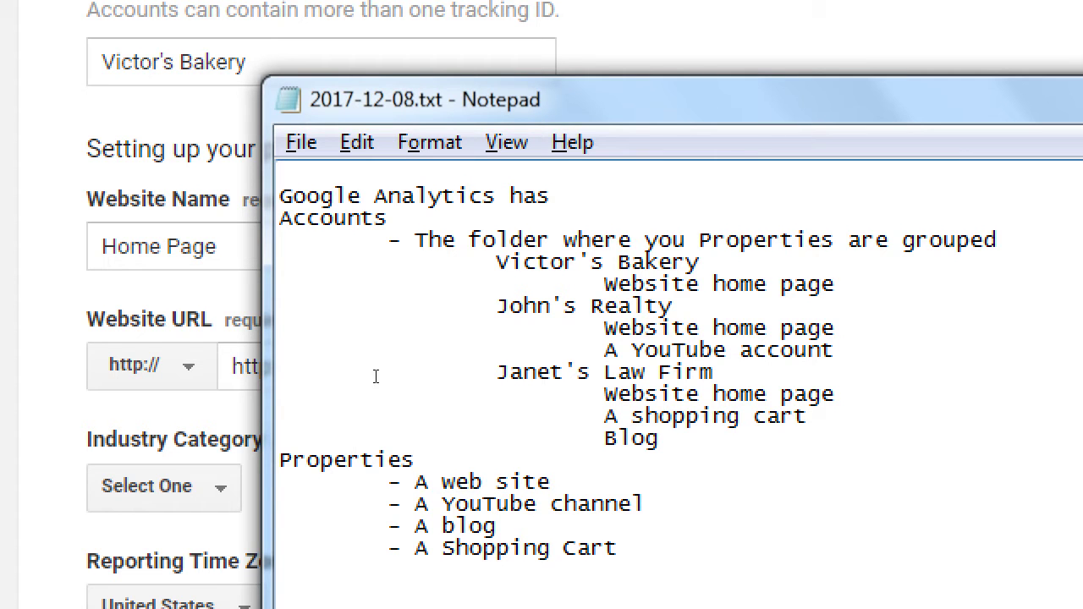
double_click(677, 350)
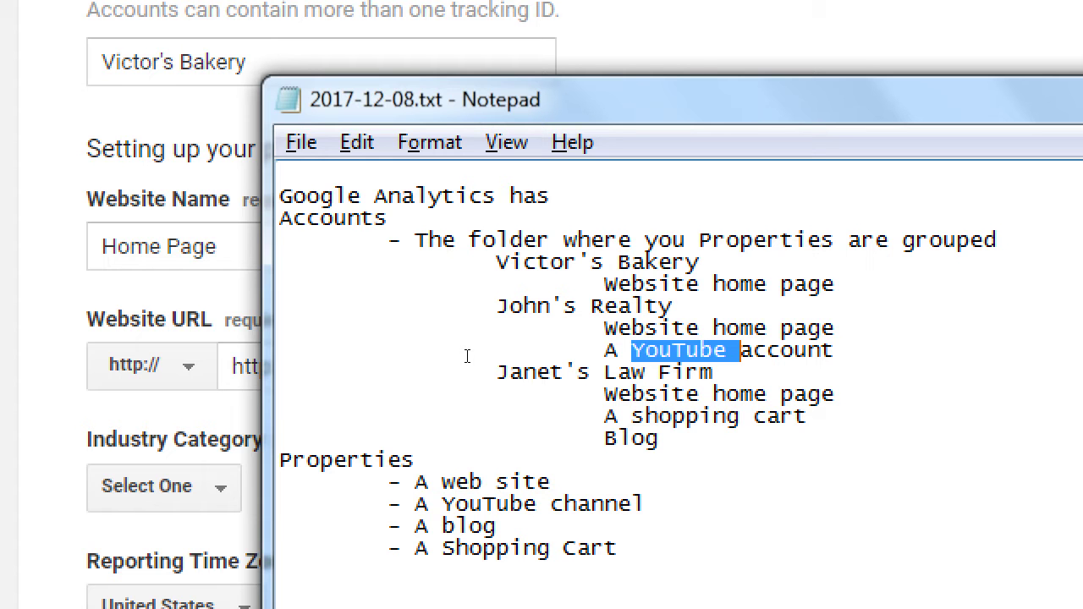
left_click(34, 324)
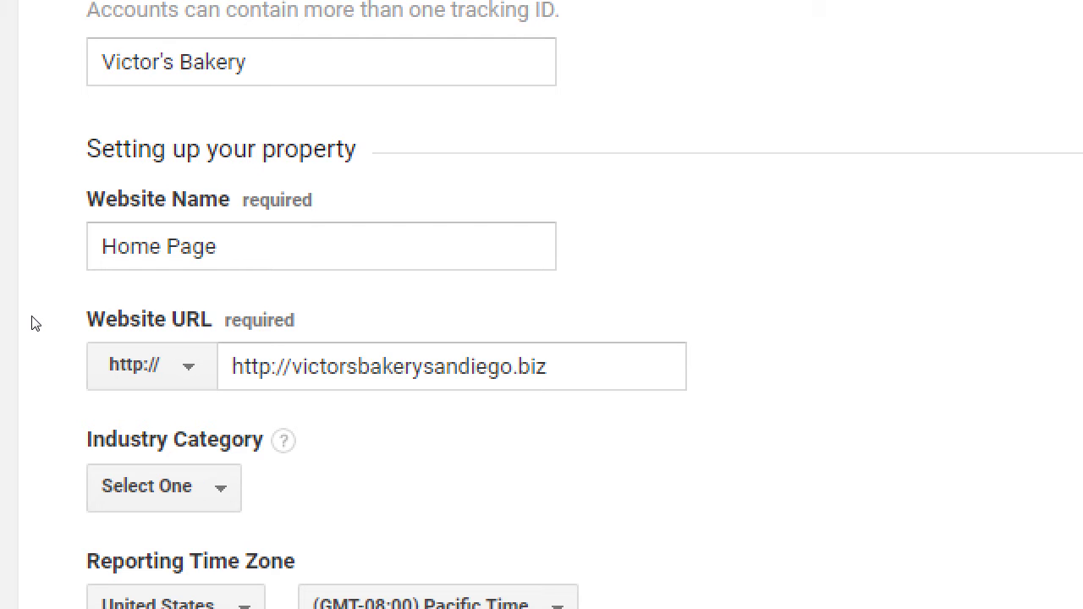
Highlight the entered Victor's Bakery account name and website URL to review them.
left_click_drag(247, 61, 52, 256)
left_click_drag(550, 377, 121, 398)
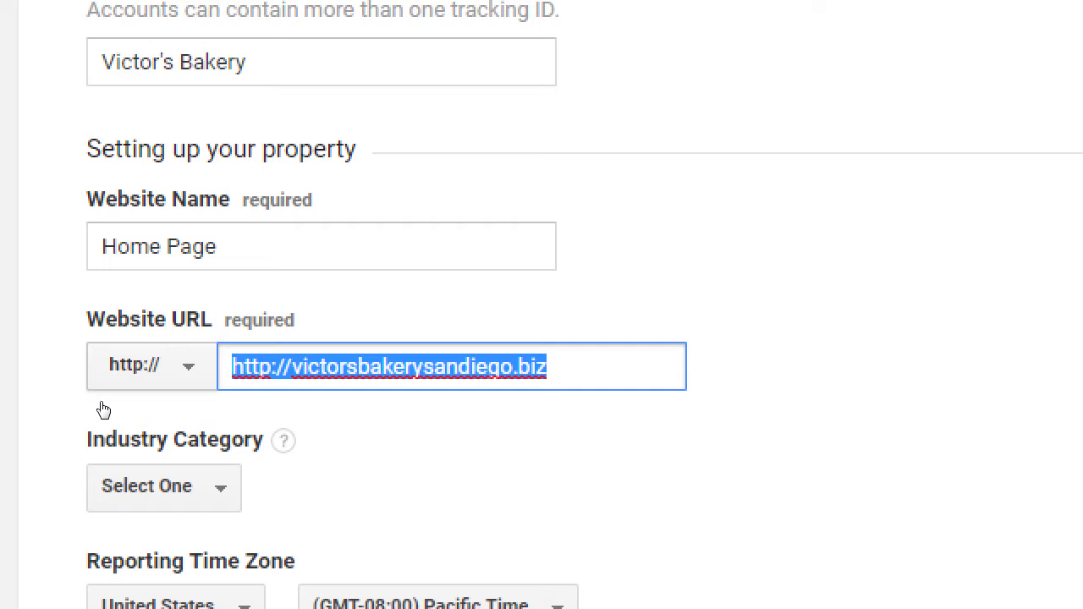
left_click(37, 364)
scroll(36, 363, "down", 3)
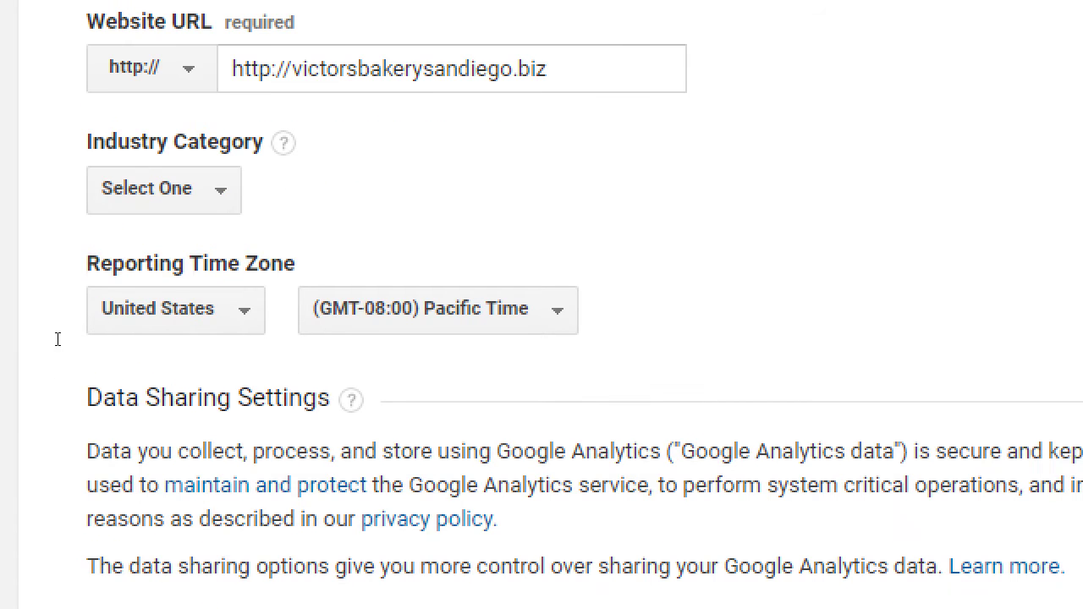
Set the industry category to Food and Drink and review the data sharing options below.
key("Tab")
key("space")
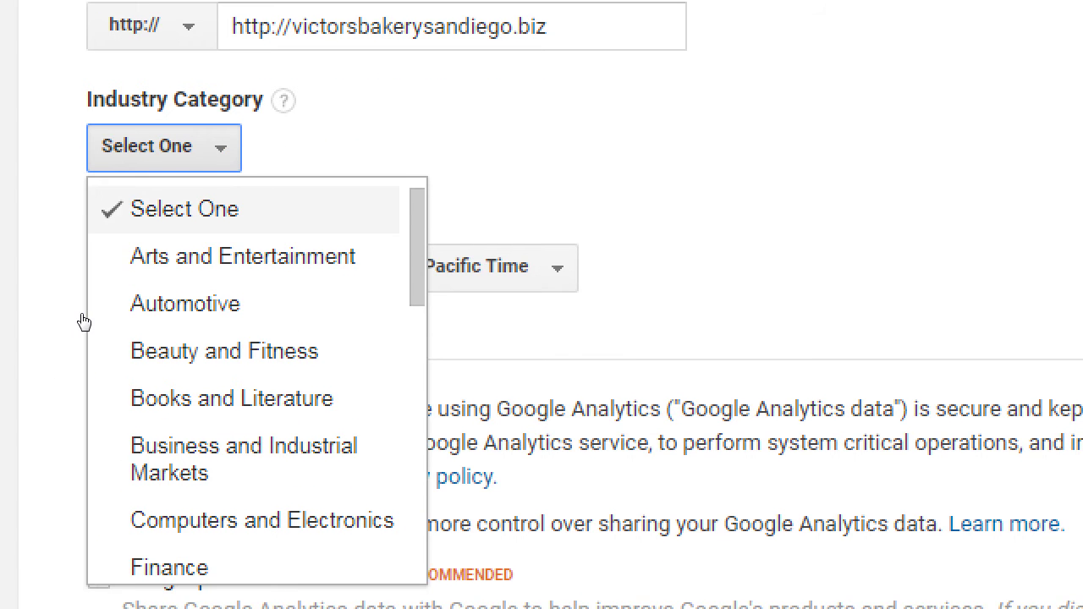
scroll(104, 373, "down", 2)
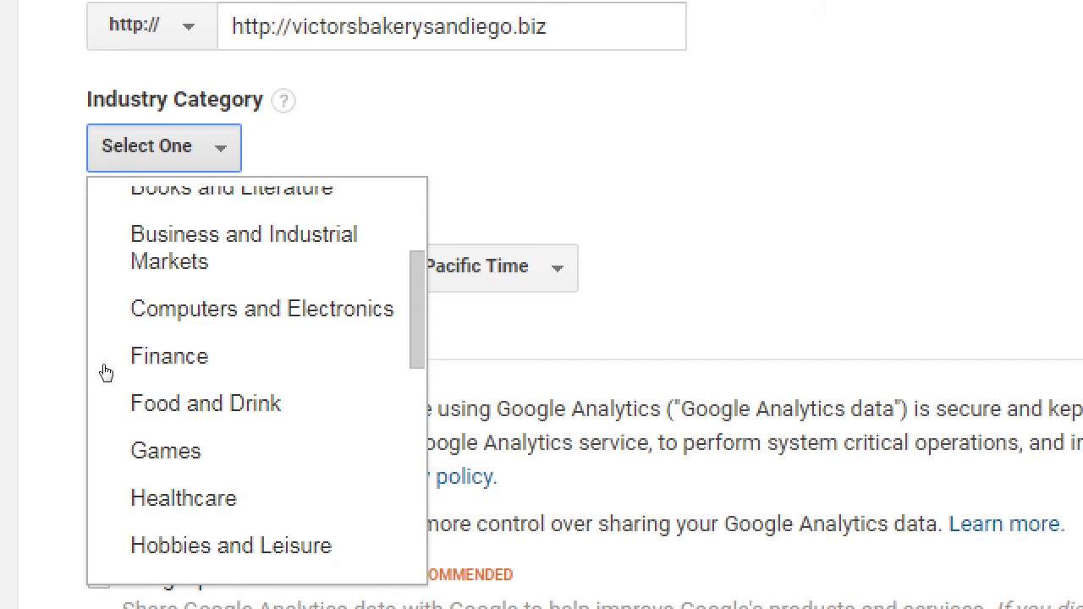
left_click(121, 423)
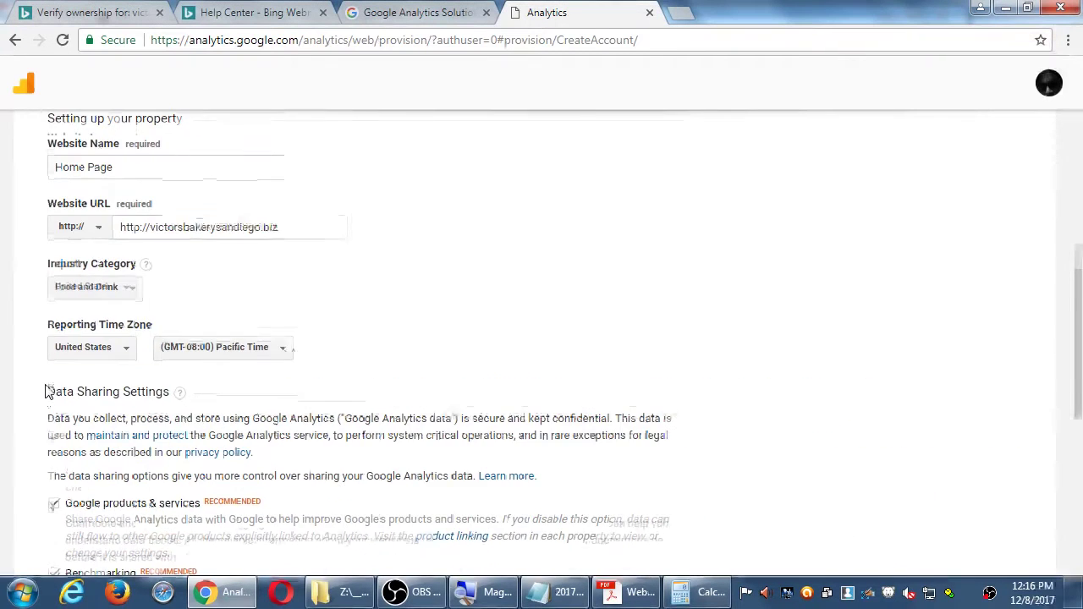
scroll(49, 392, "down", 2)
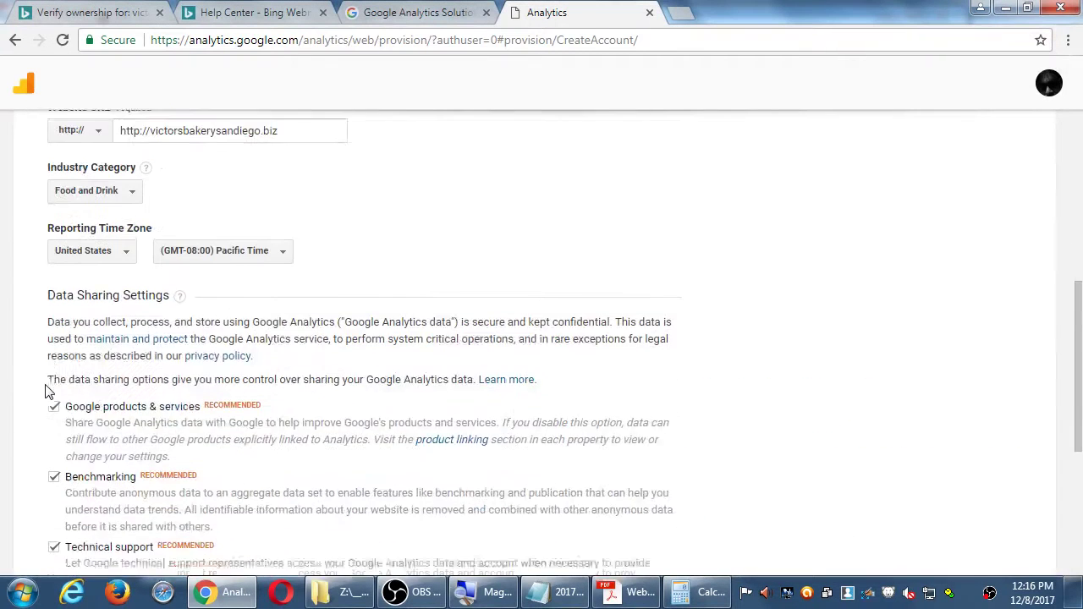
scroll(48, 392, "down", 2)
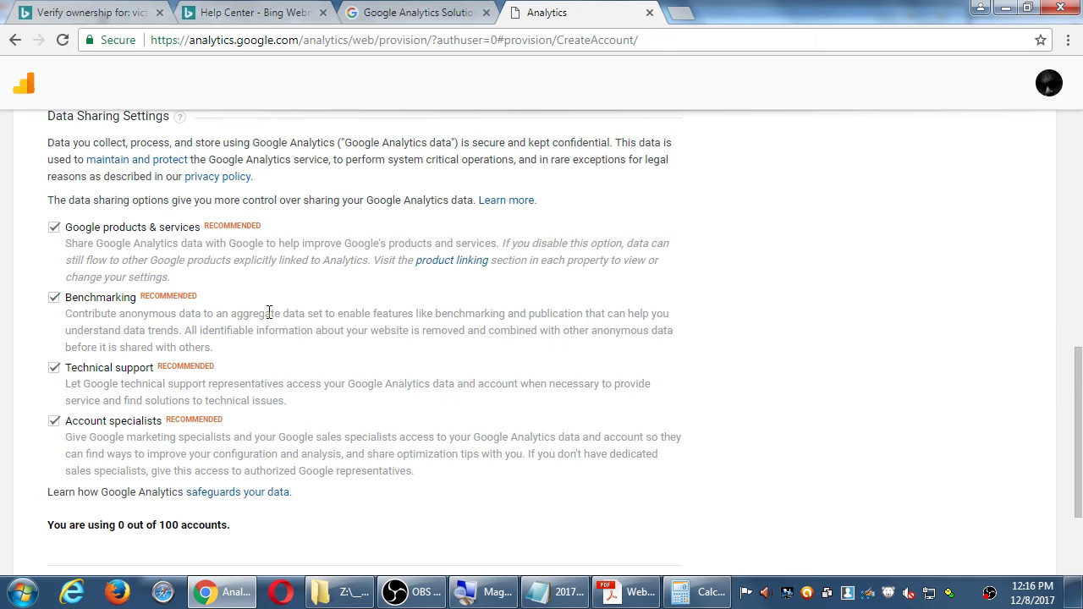
scroll(415, 353, "up", 3)
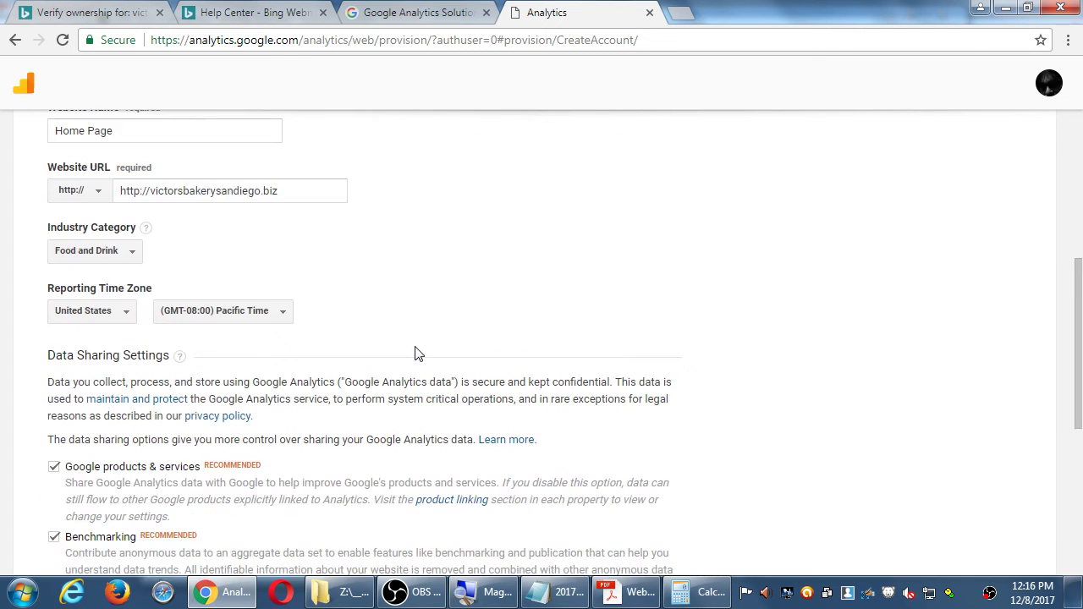
scroll(414, 354, "up", 2)
scroll(414, 354, "down", 8)
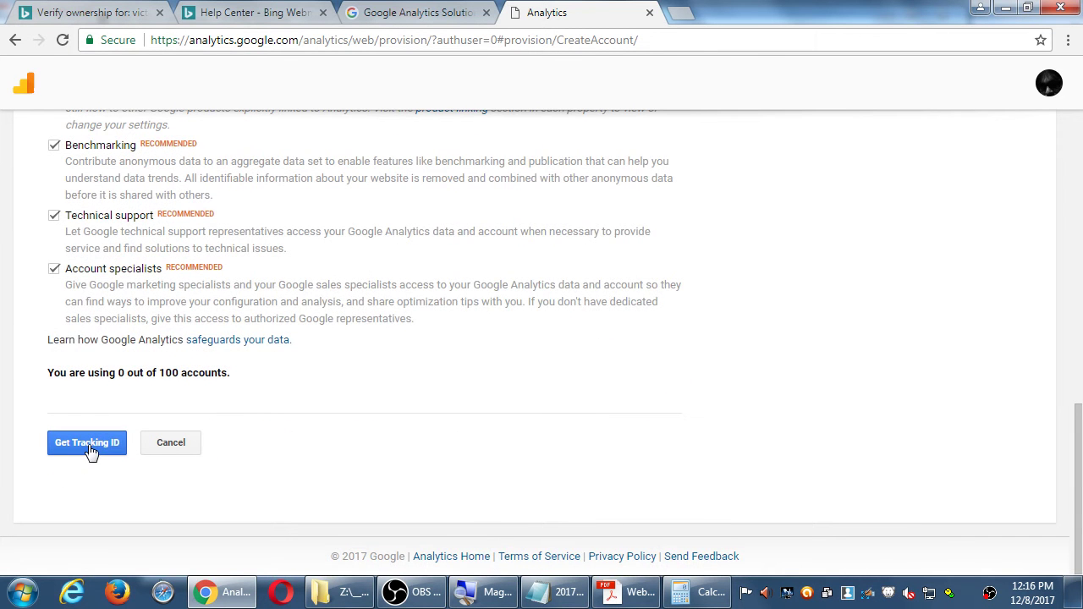
left_click(88, 444)
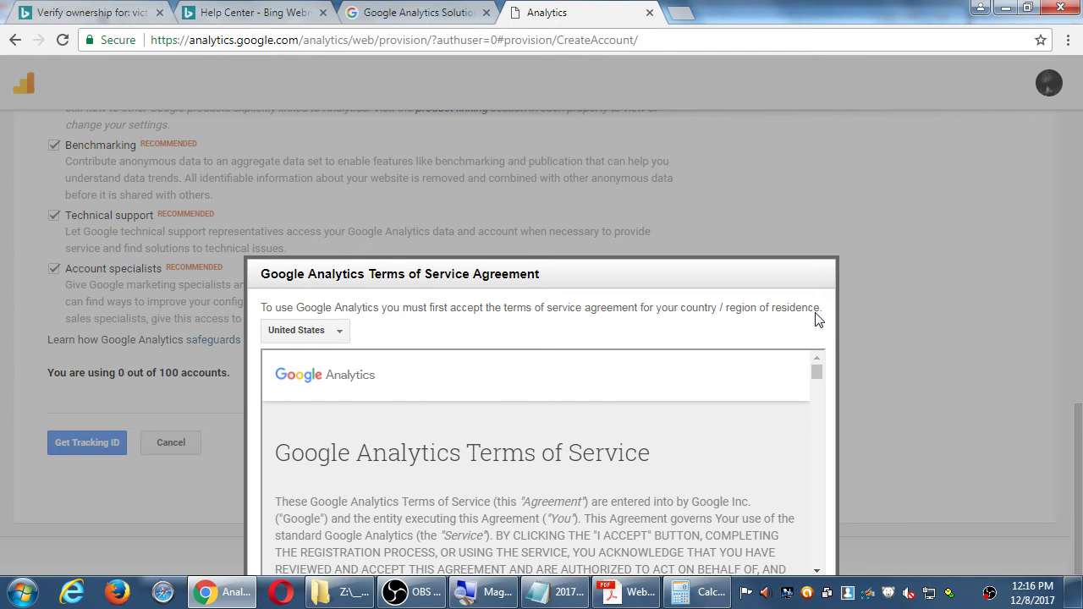
key("ctrl+minus")
key("ctrl+minus")
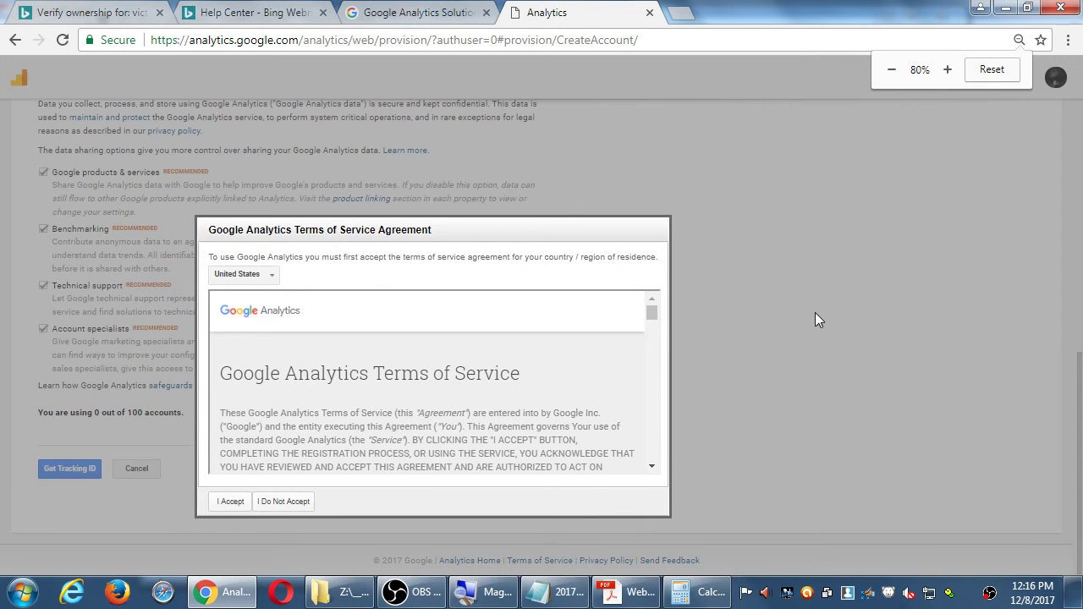
key("ctrl+plus")
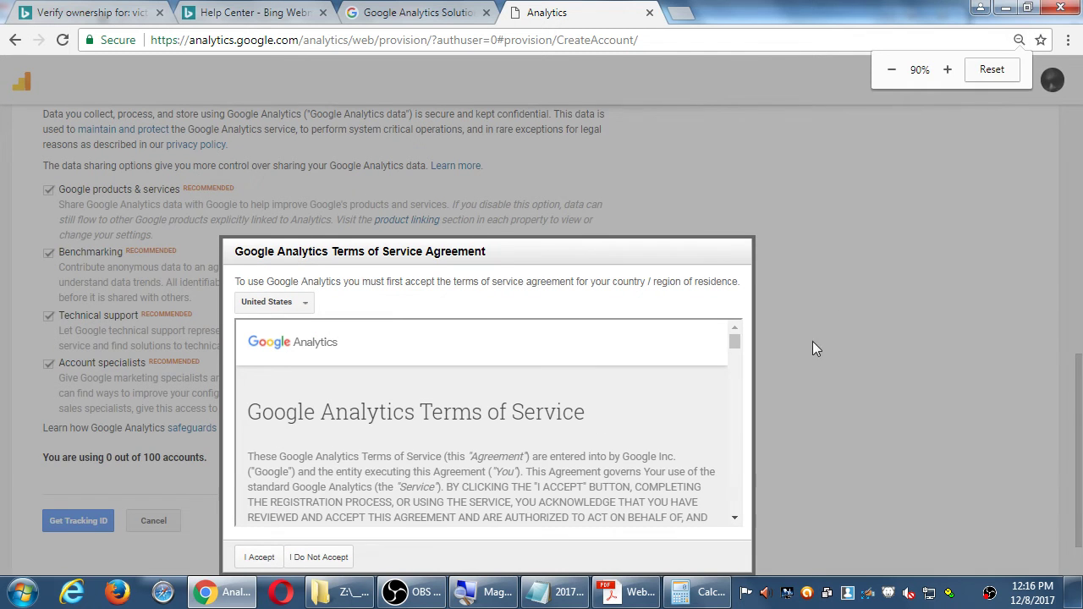
left_click_drag(735, 339, 726, 508)
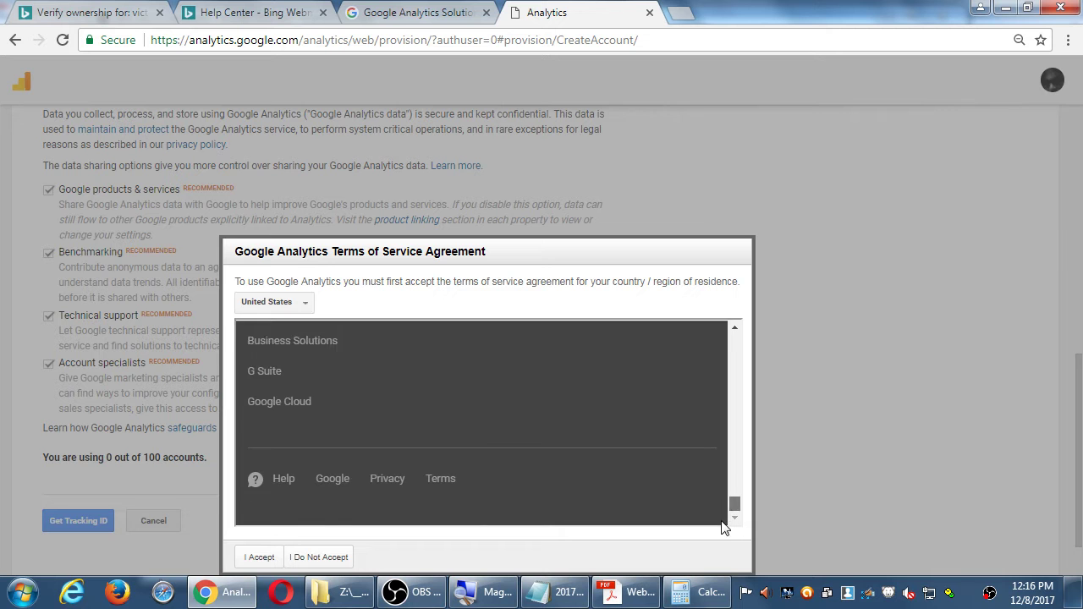
left_click(260, 557)
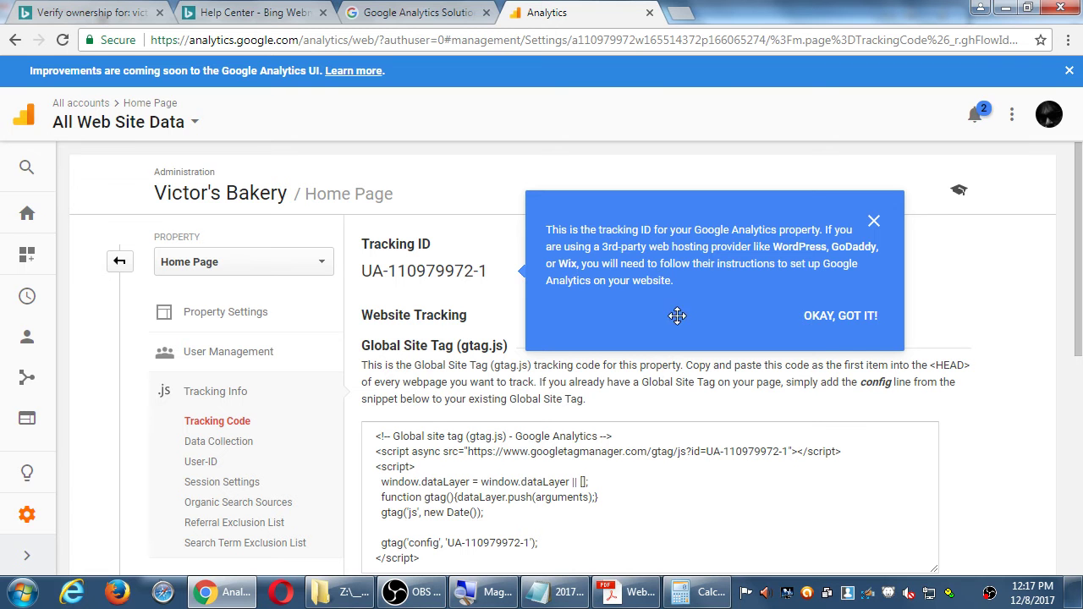
Dismiss the tracking ID tip, then review the tracking code page and its paste instruction.
left_click(842, 321)
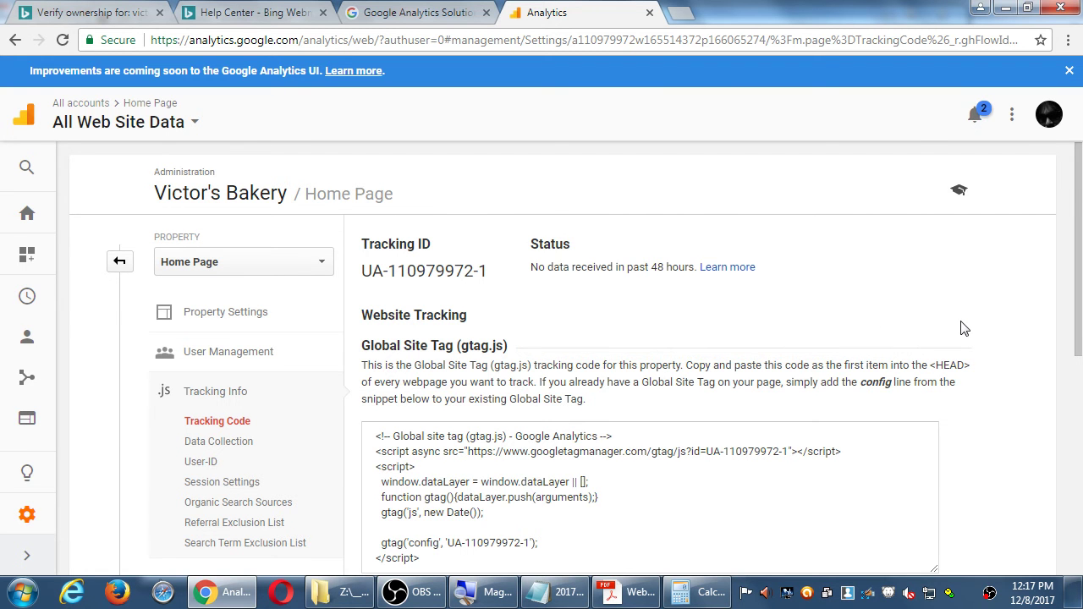
scroll(964, 327, "down", 4)
scroll(973, 327, "down", 2)
scroll(973, 328, "up", 5)
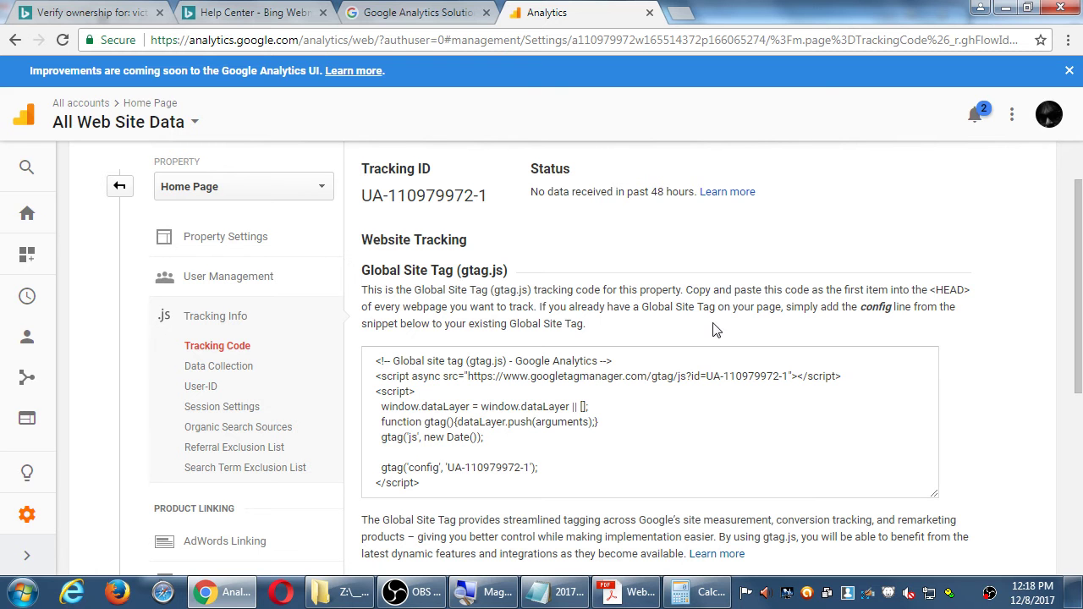
left_click_drag(731, 292, 955, 293)
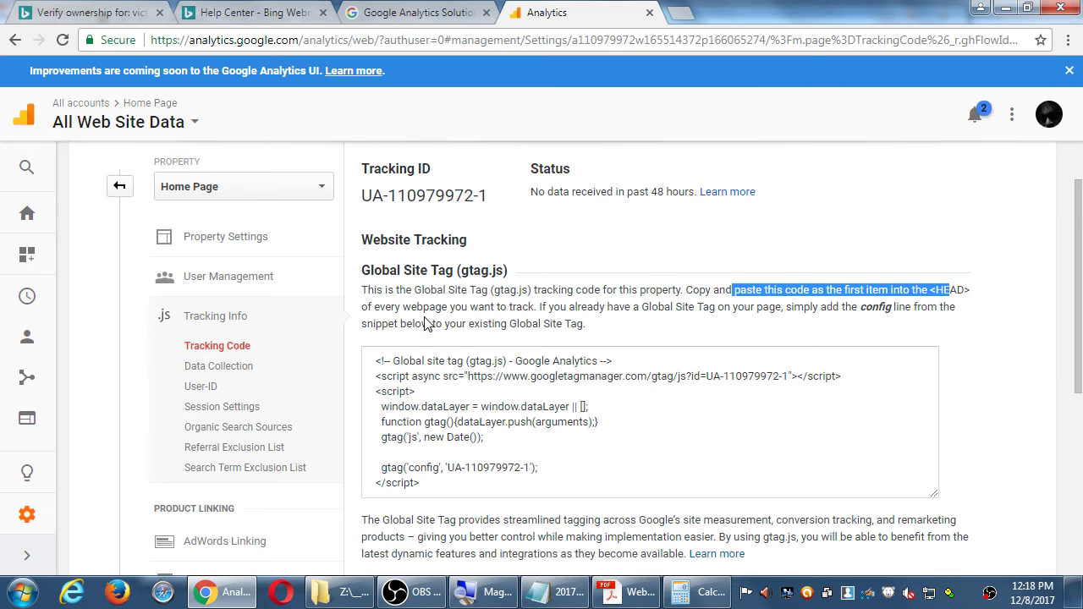
left_click(393, 307)
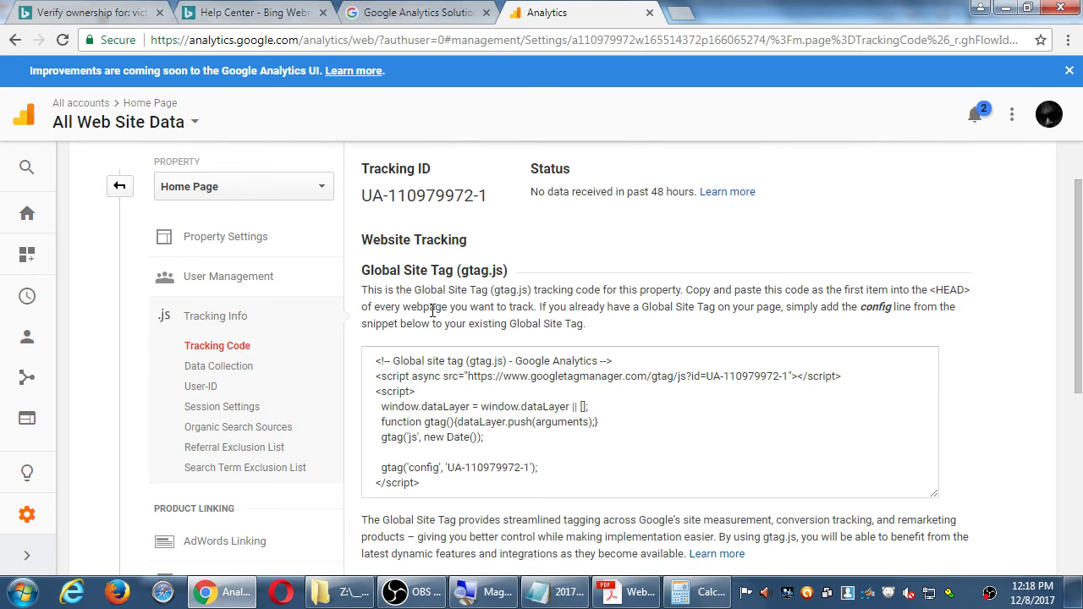
Select the entire gtag.js code snippet and copy it to the clipboard.
double_click(426, 307)
left_click(596, 462)
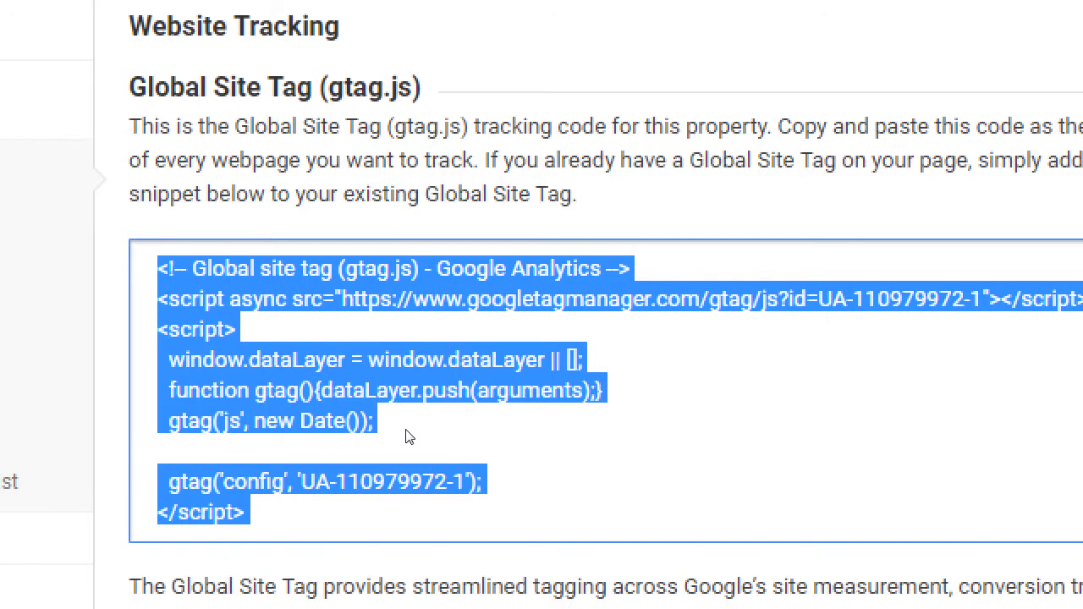
right_click(408, 436)
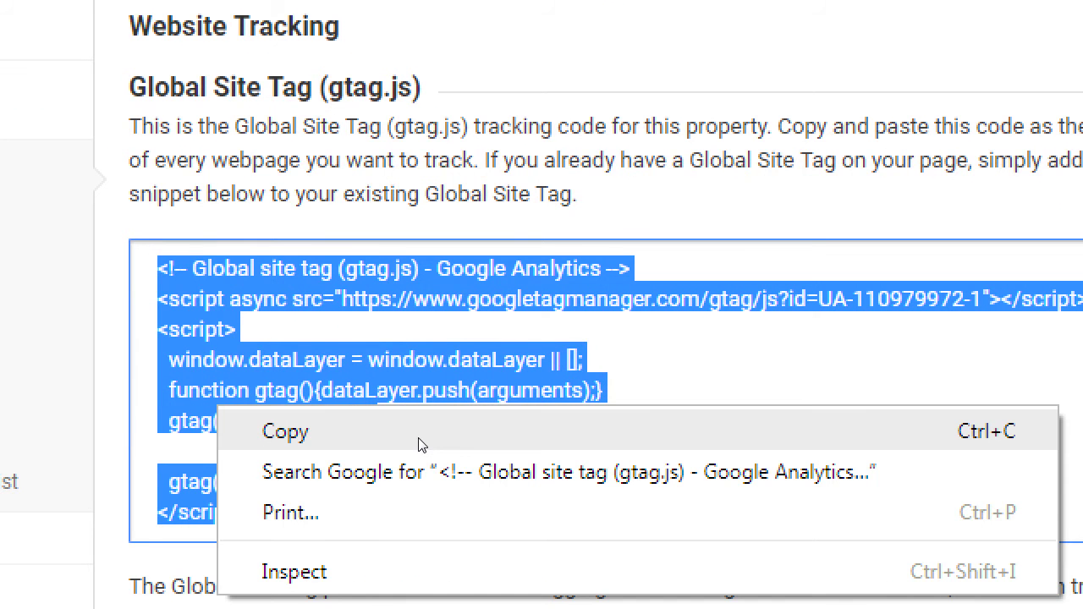
left_click(421, 433)
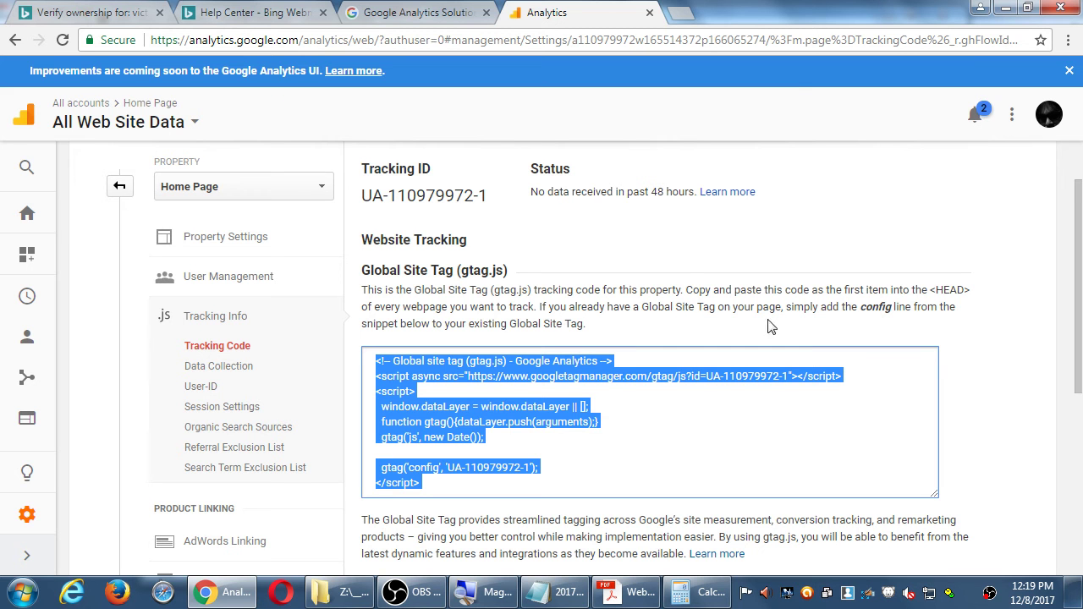
left_click_drag(573, 192, 633, 193)
scroll(948, 292, "down", 5)
scroll(990, 292, "up", 5)
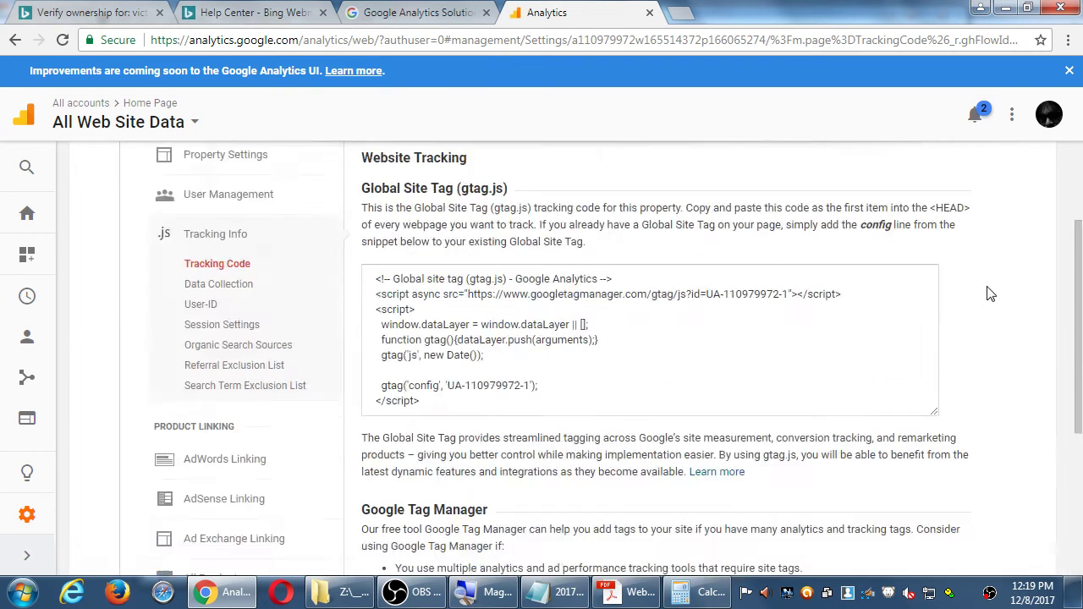
scroll(992, 292, "down", 1)
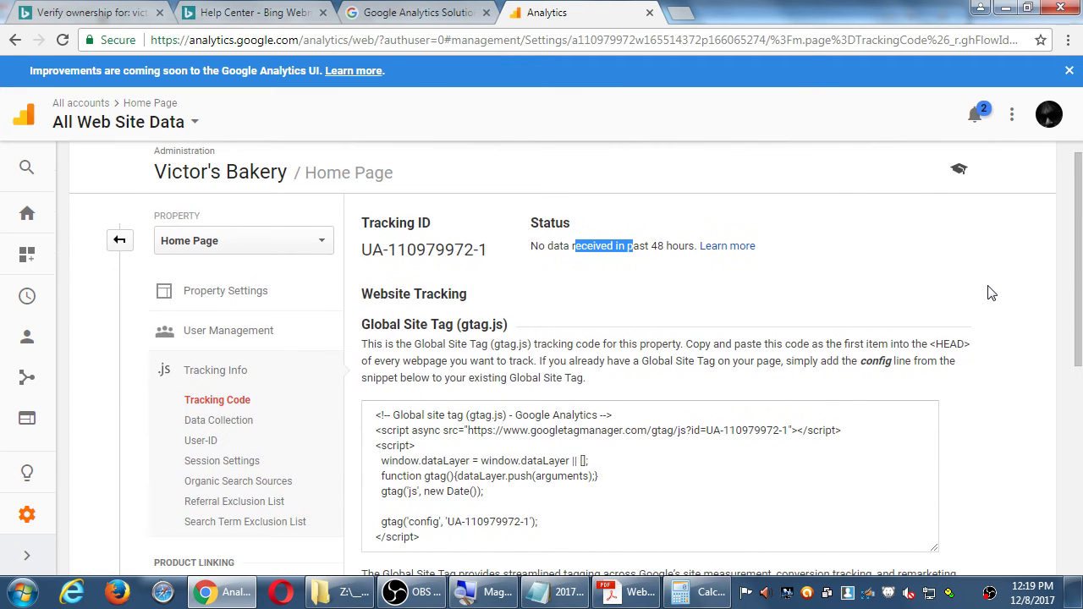